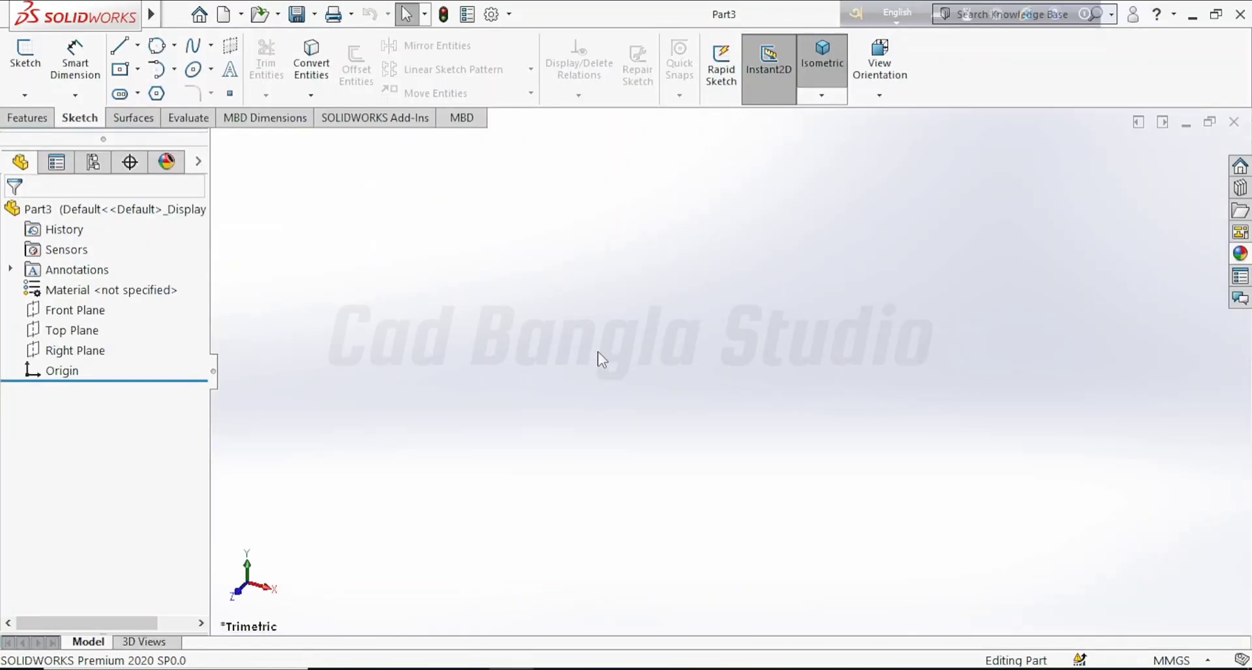
# Sketch a center rectangle about 123 mm high on the Top Plane, centered on the origin.
pyautogui.click(41, 330)
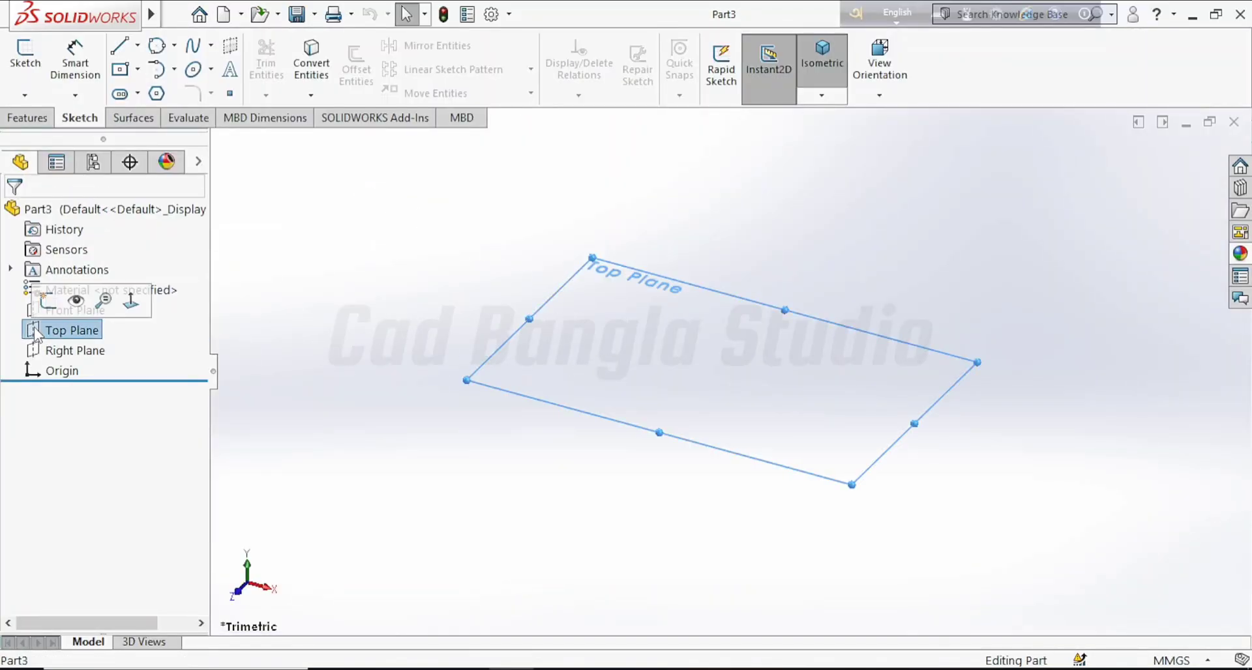
pyautogui.click(50, 292)
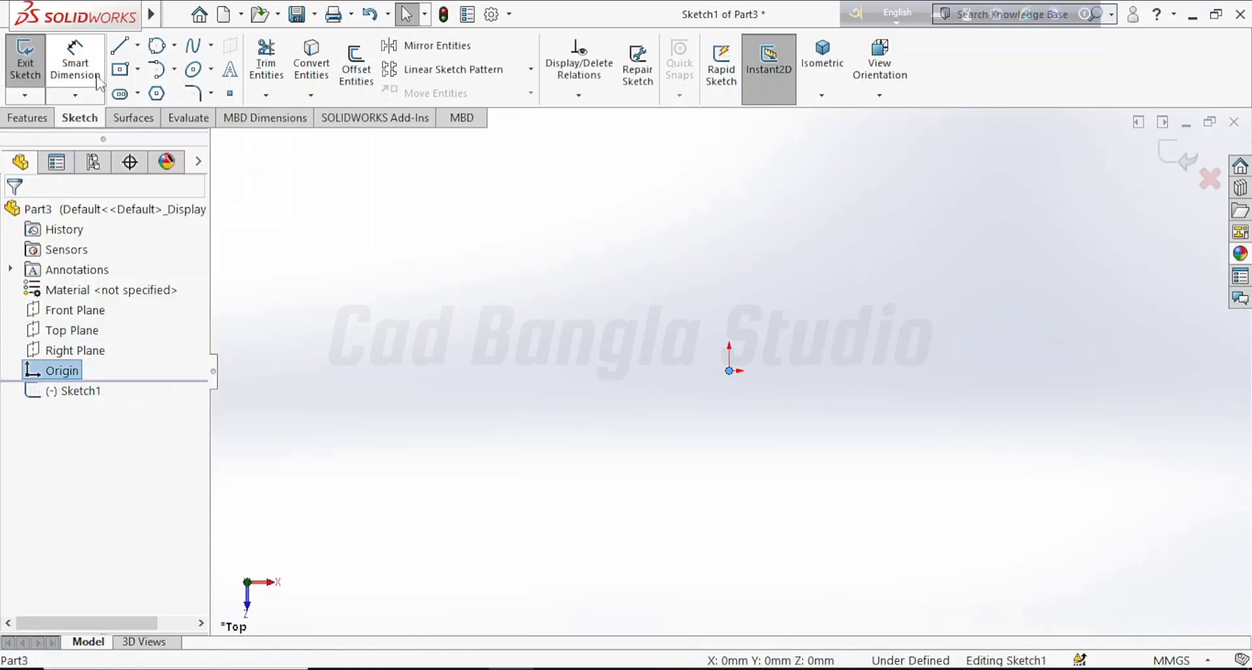
pyautogui.click(139, 70)
pyautogui.click(130, 116)
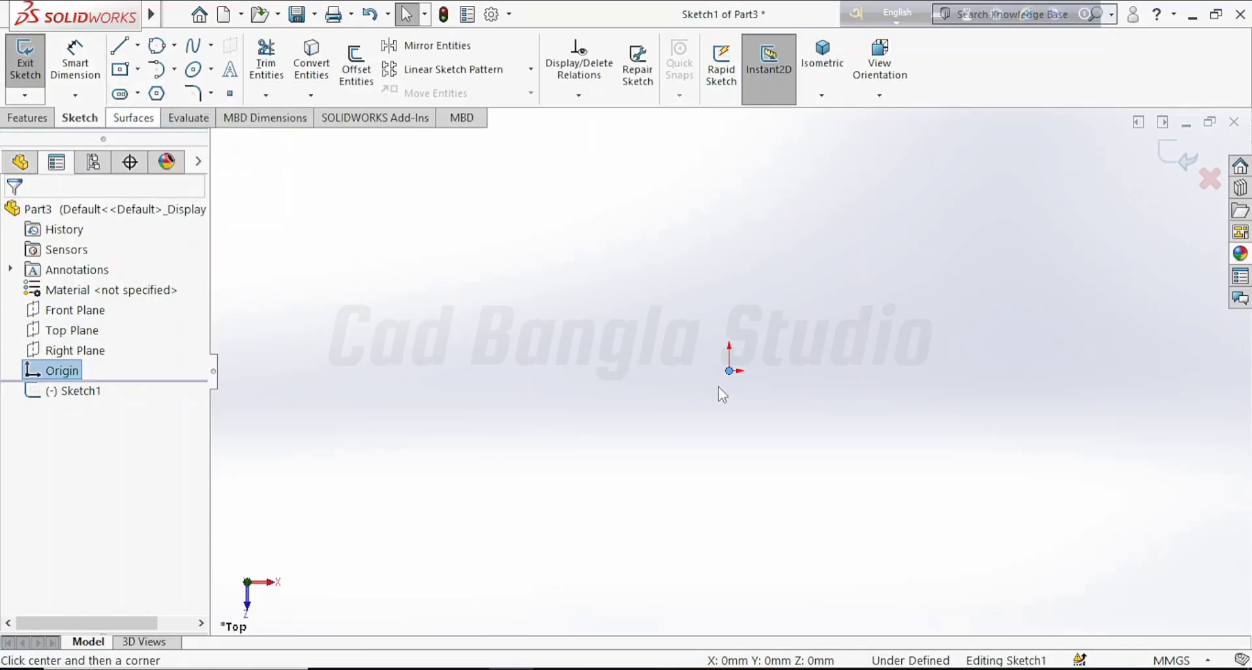
pyautogui.click(729, 370)
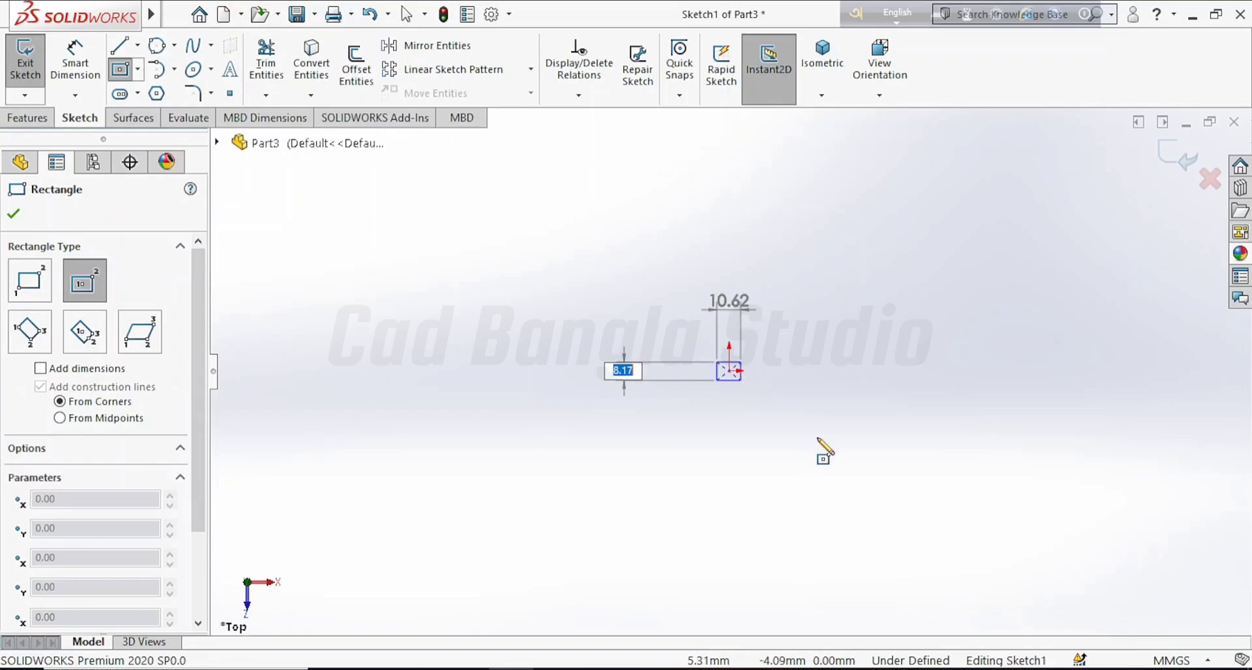
pyautogui.click(951, 507)
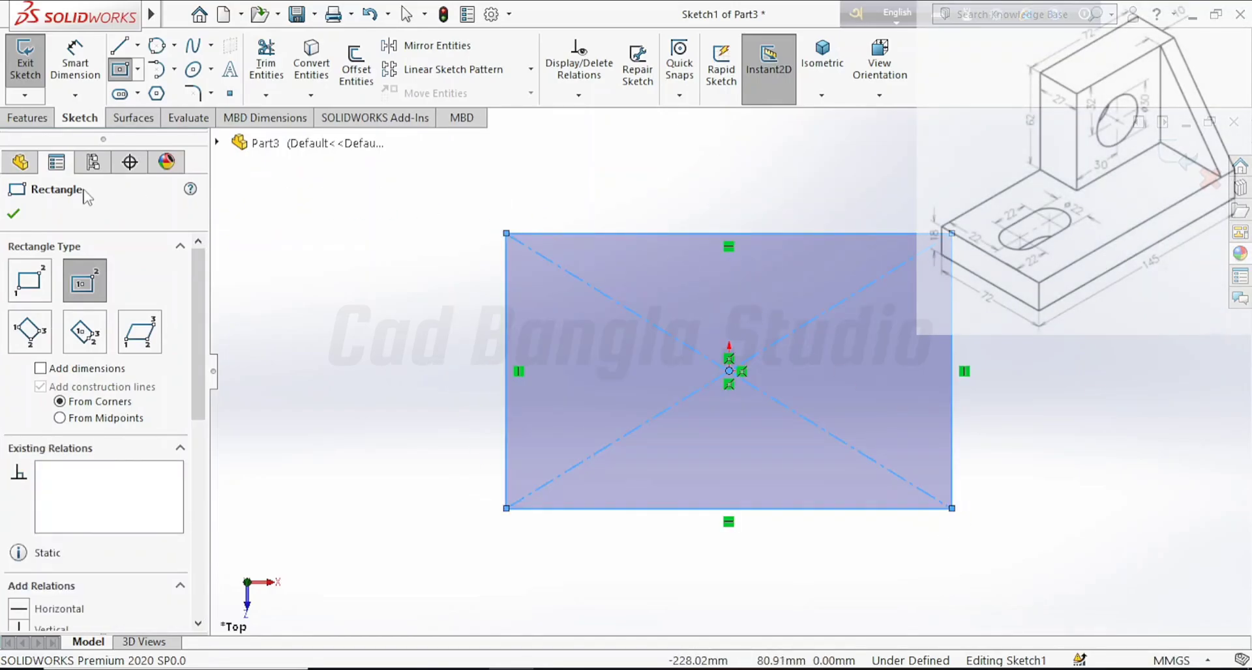
pyautogui.click(15, 214)
# Dimension the rectangle's vertical side as 72 mm and its horizontal side as 145 mm.
pyautogui.click(75, 62)
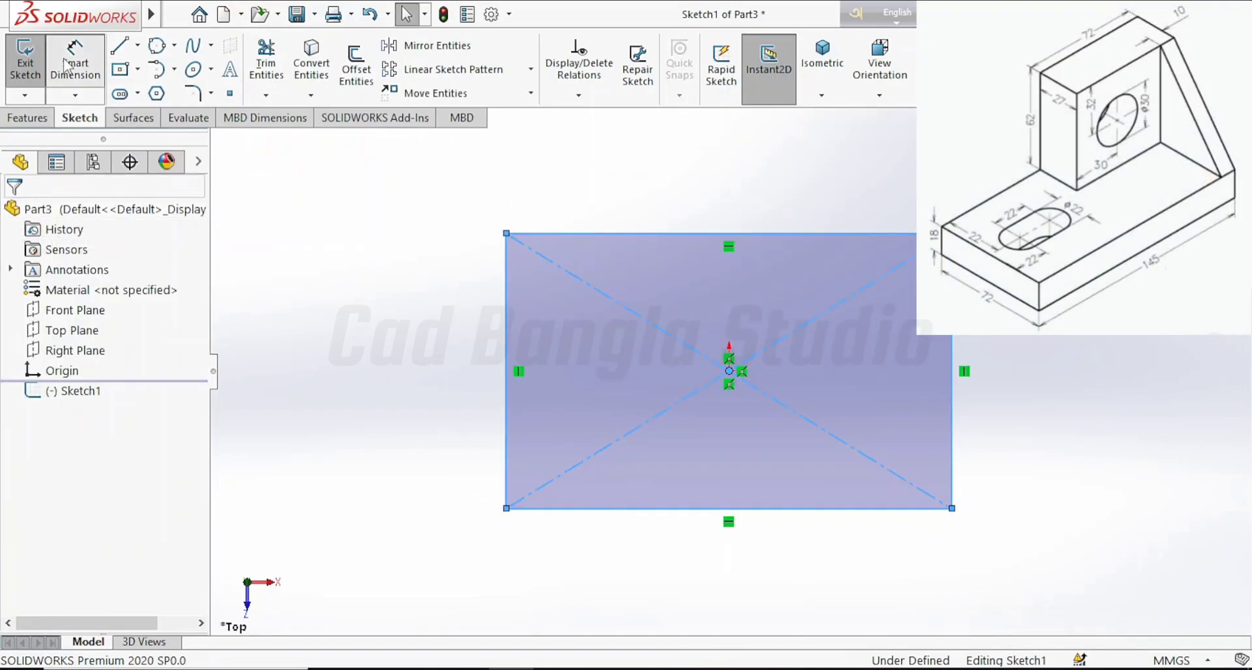
pyautogui.click(1030, 414)
pyautogui.click(1065, 414)
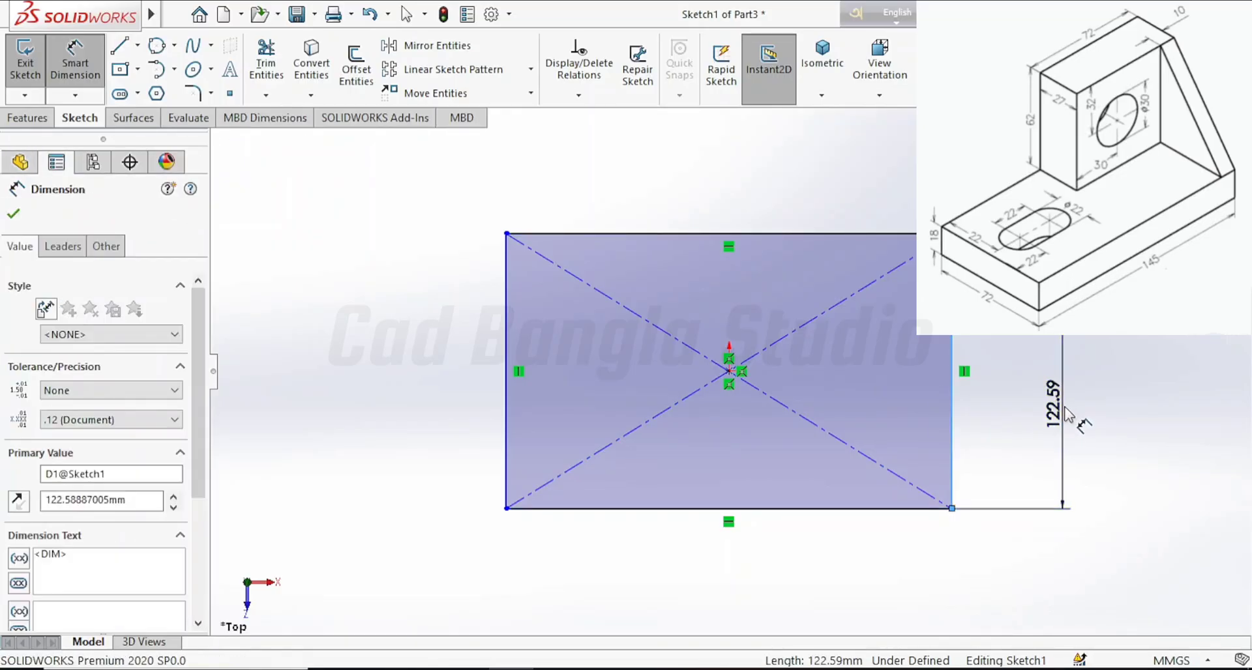
pyautogui.write('72')
pyautogui.press('Return')
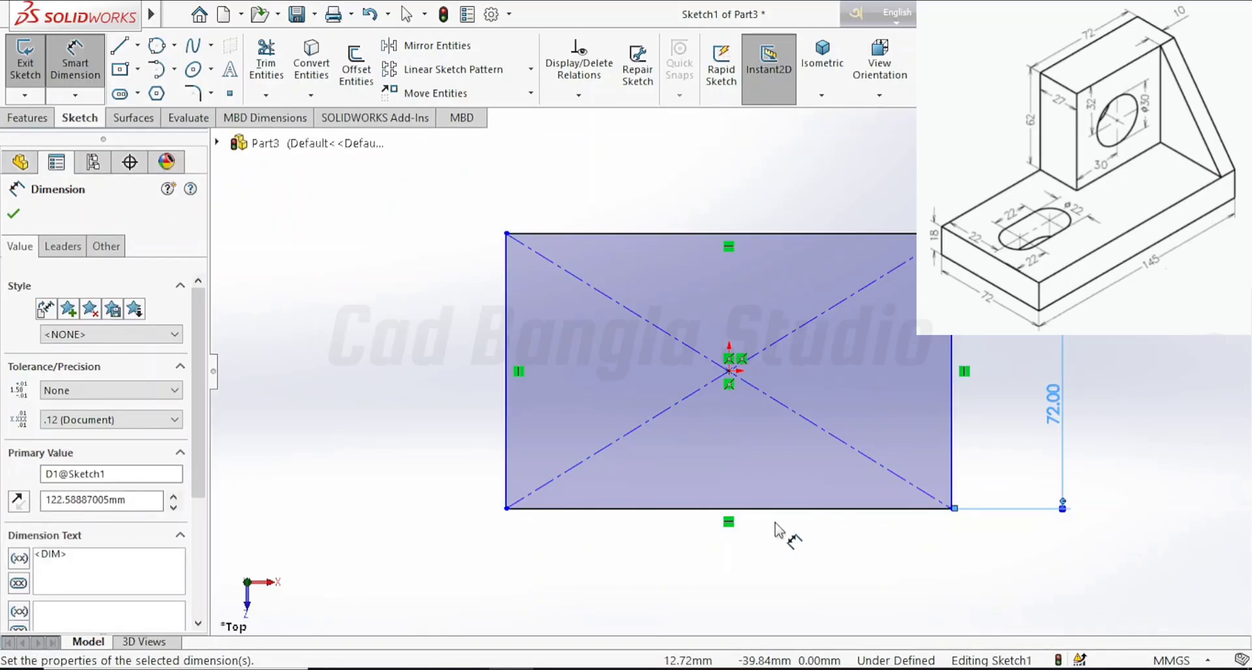
pyautogui.click(761, 511)
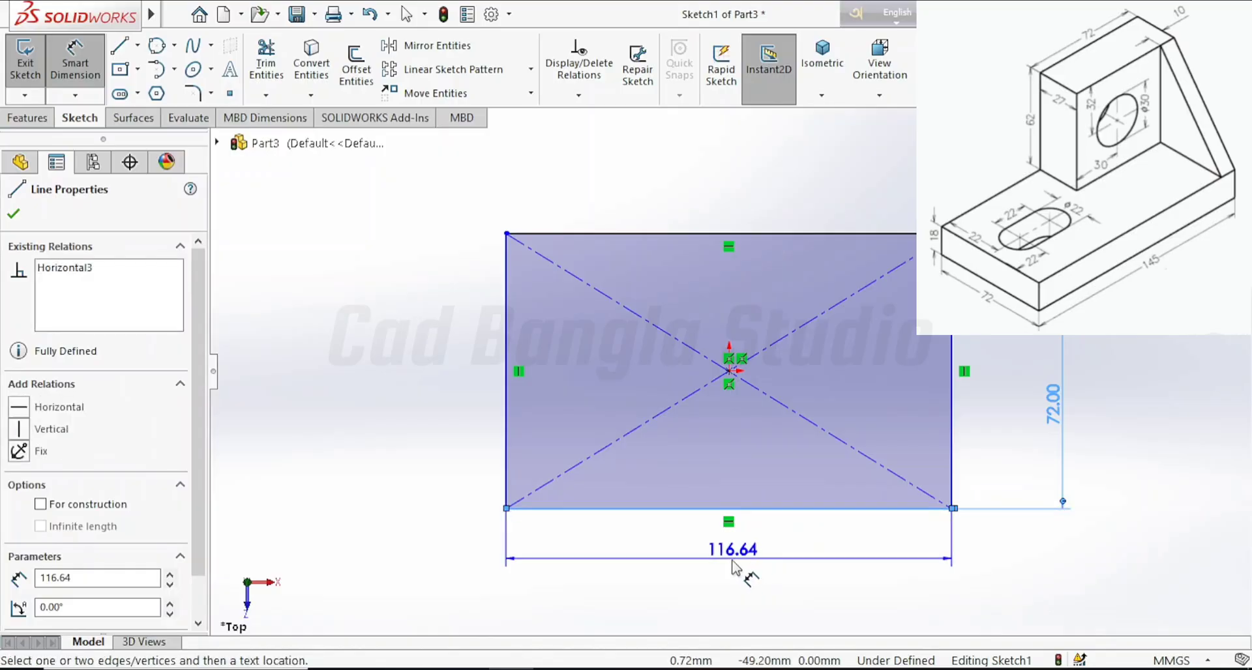
pyautogui.click(730, 564)
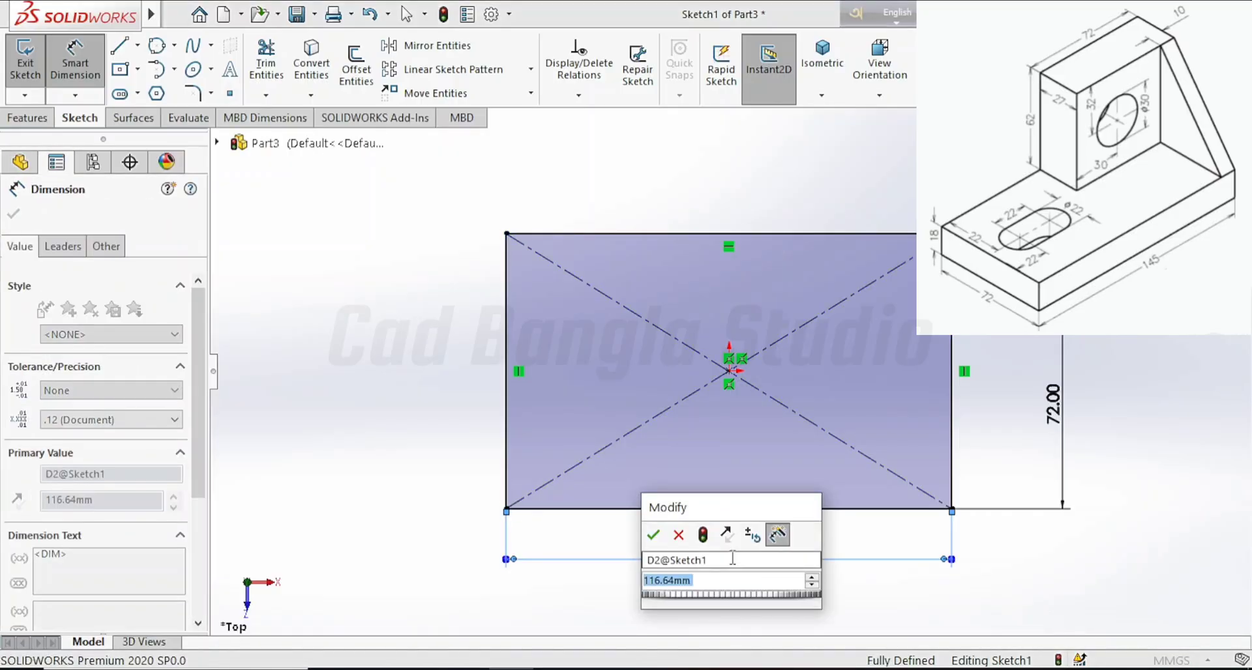
pyautogui.write('145')
pyautogui.press('Return')
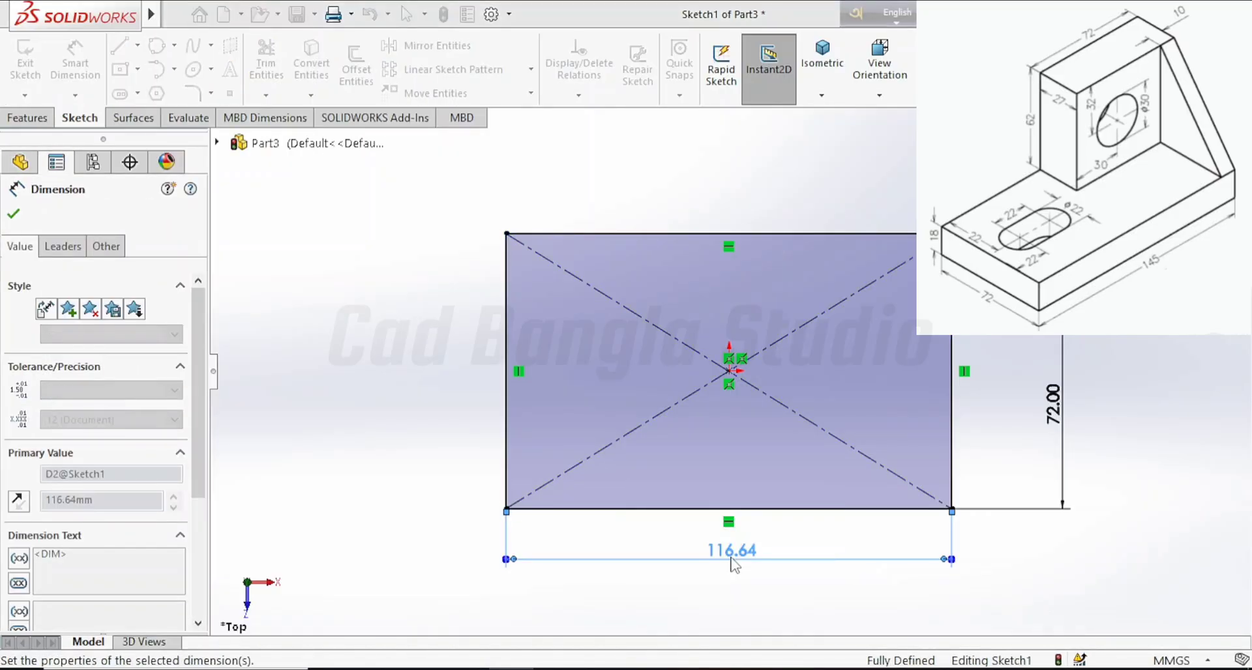
pyautogui.click(13, 215)
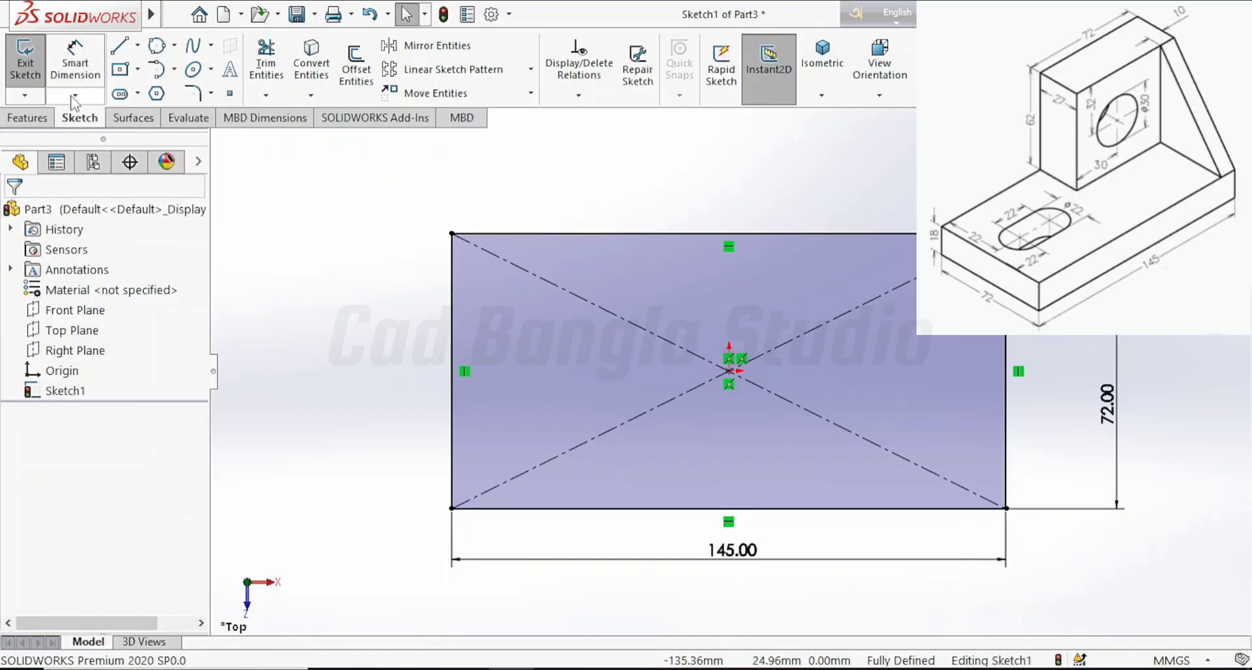
# Extrude the rectangle 18 mm as a blind boss, with the direction reversed to go below the sketch plane.
pyautogui.click(33, 118)
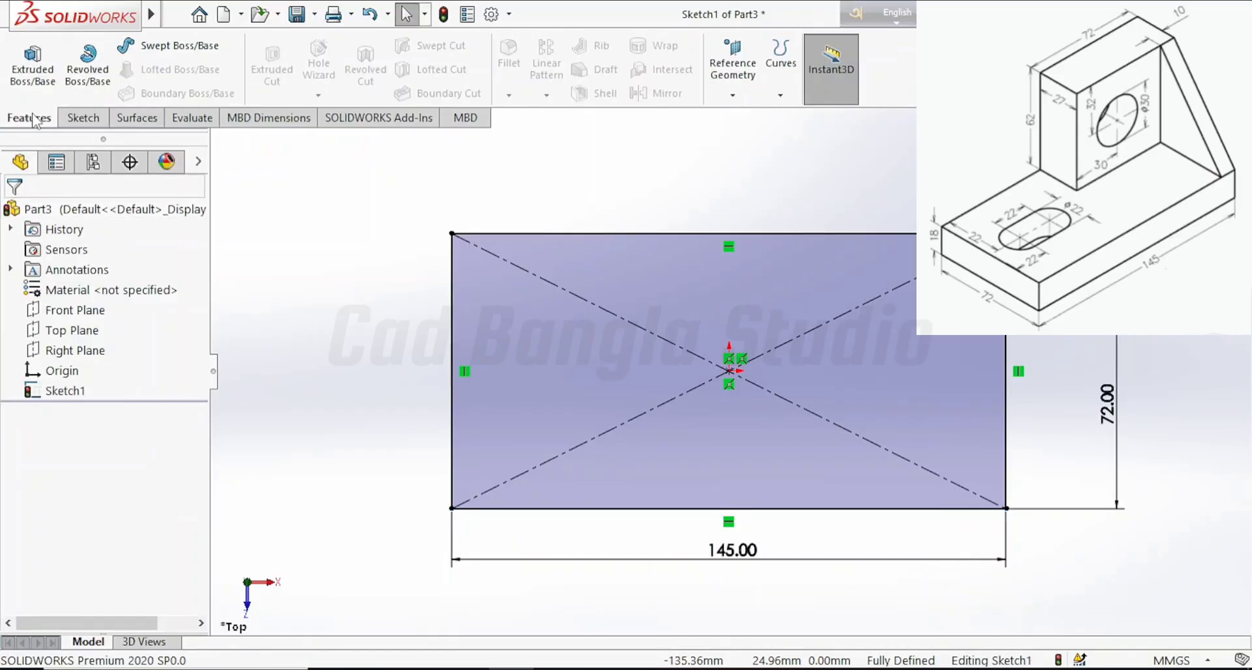
pyautogui.click(36, 79)
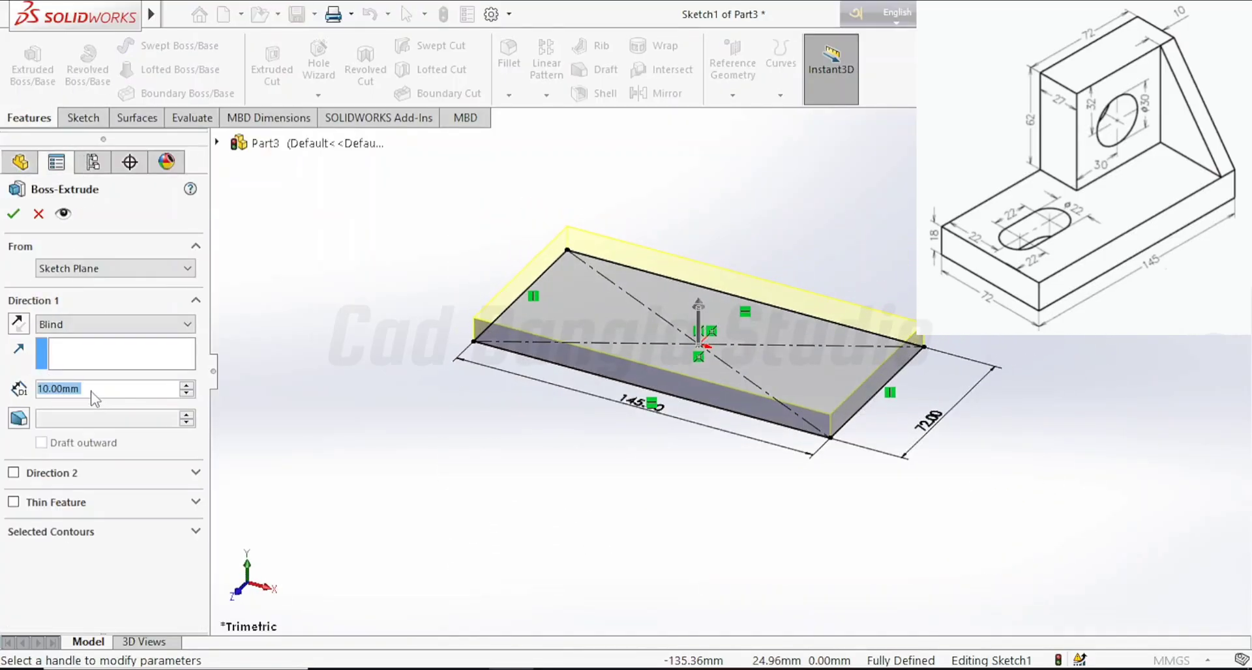
pyautogui.write('18')
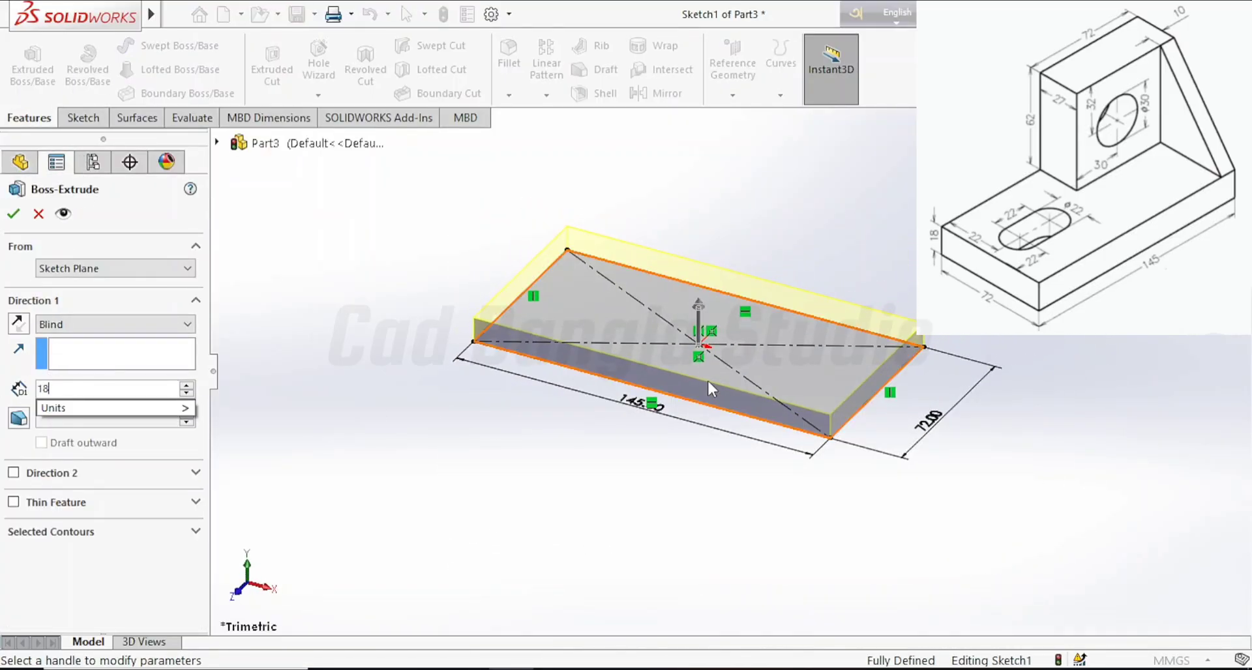
pyautogui.press('Return')
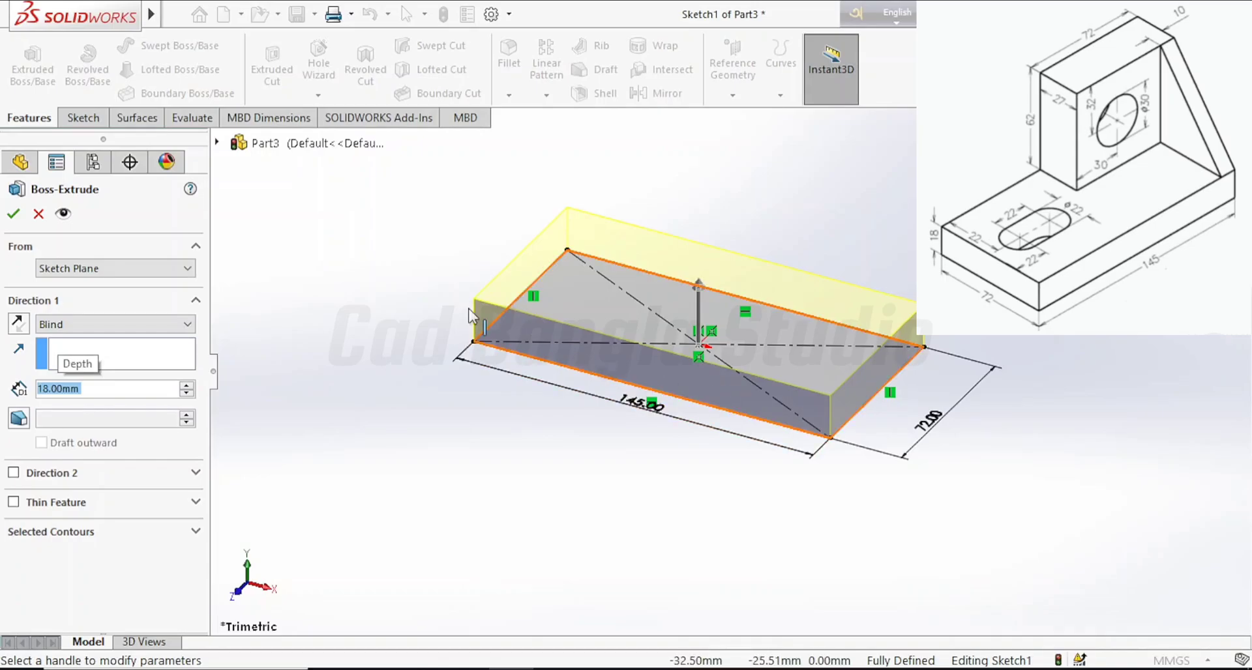
pyautogui.click(19, 322)
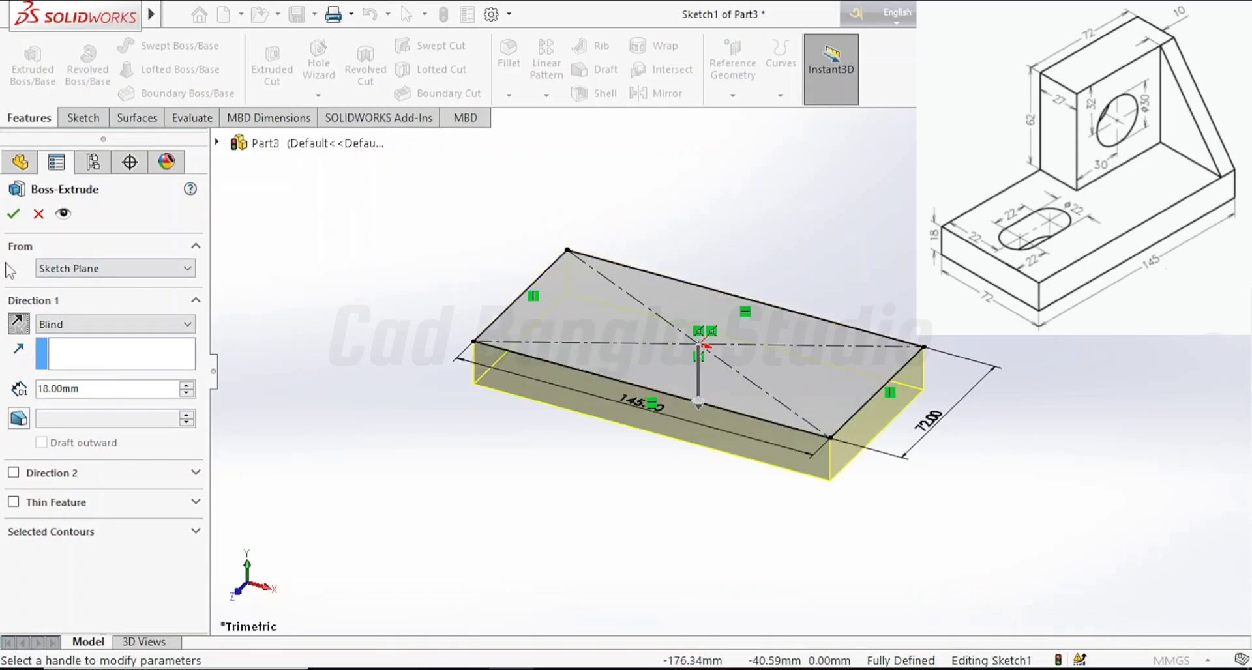
pyautogui.click(13, 215)
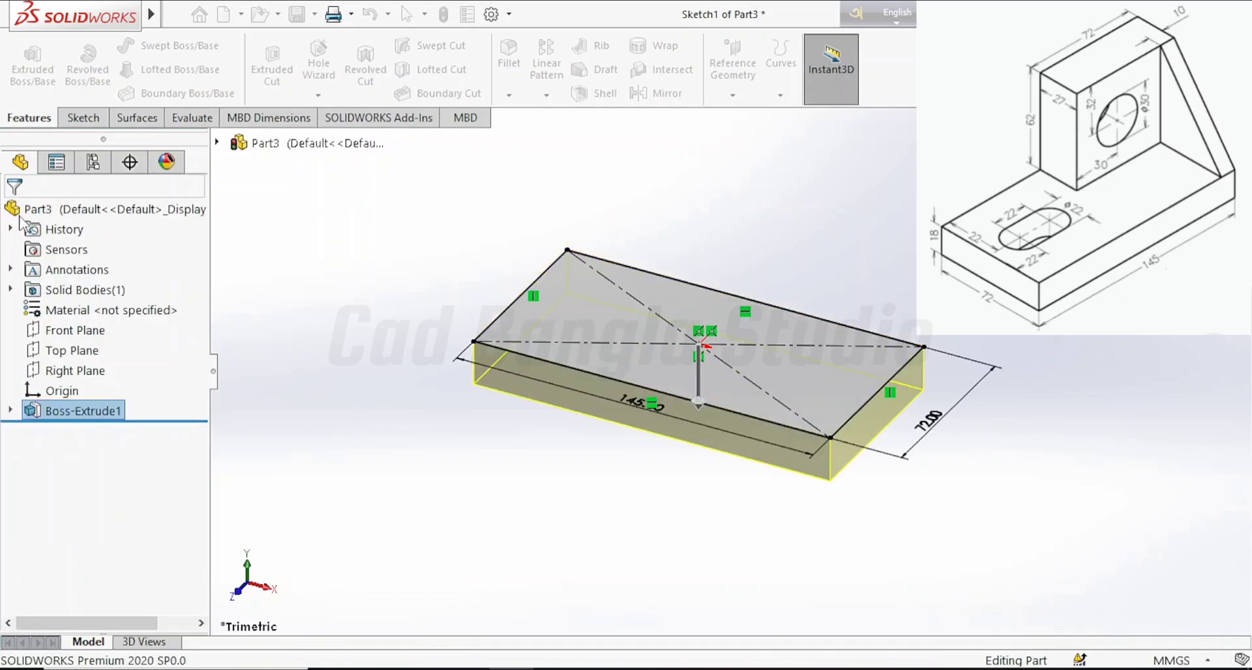
# Start a new sketch on the top face of the base plate.
pyautogui.click(79, 117)
pyautogui.click(822, 95)
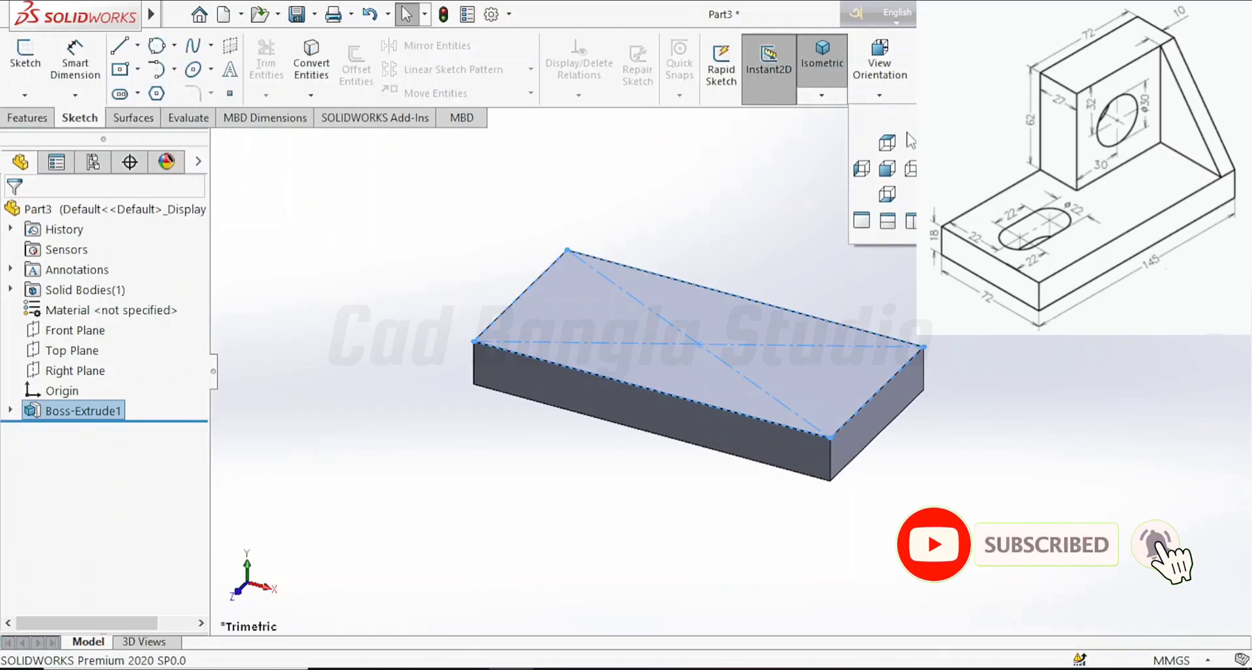
pyautogui.click(822, 59)
pyautogui.click(892, 380)
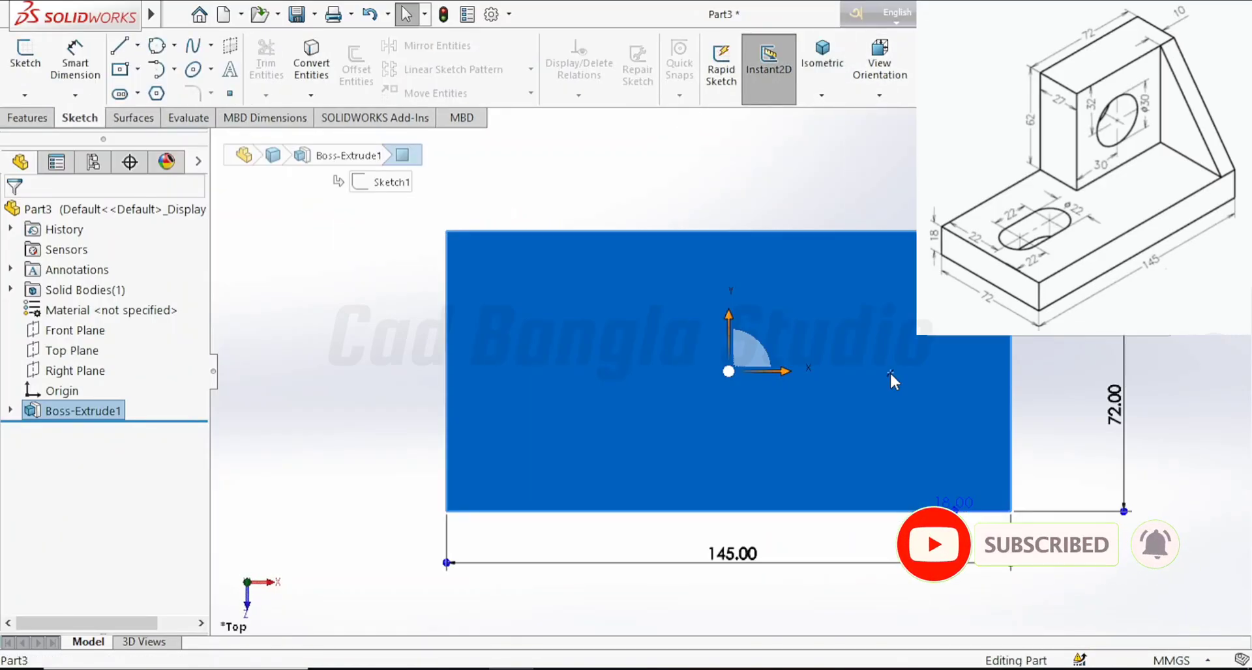
pyautogui.click(24, 56)
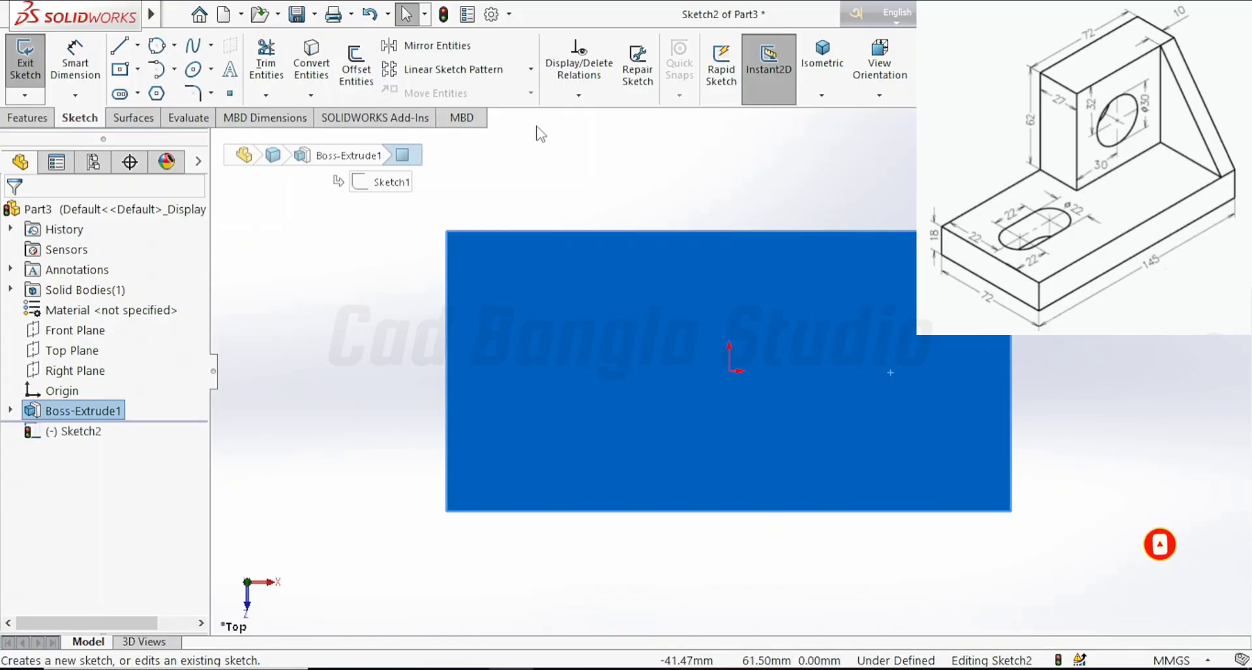
# Sketch a horizontal centerpoint straight slot about 12 mm wide, centered about 33 mm right of the origin and level with it.
pyautogui.click(137, 93)
pyautogui.click(159, 140)
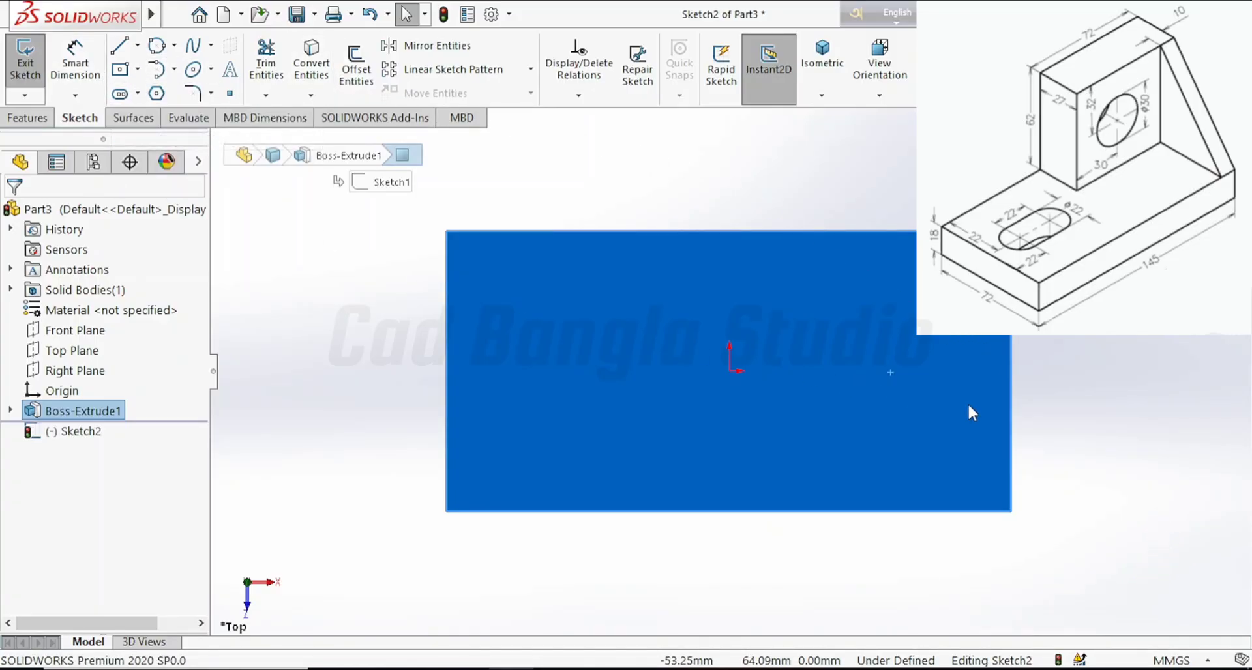
pyautogui.click(856, 371)
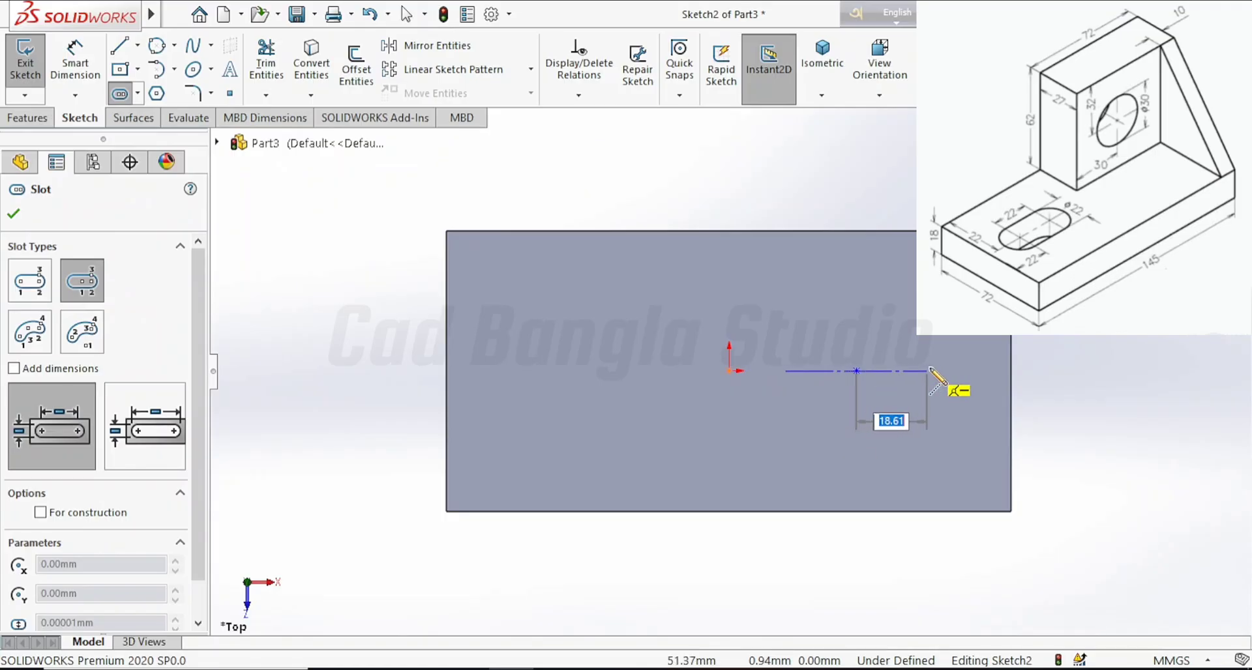
pyautogui.click(919, 371)
pyautogui.click(917, 352)
pyautogui.click(917, 349)
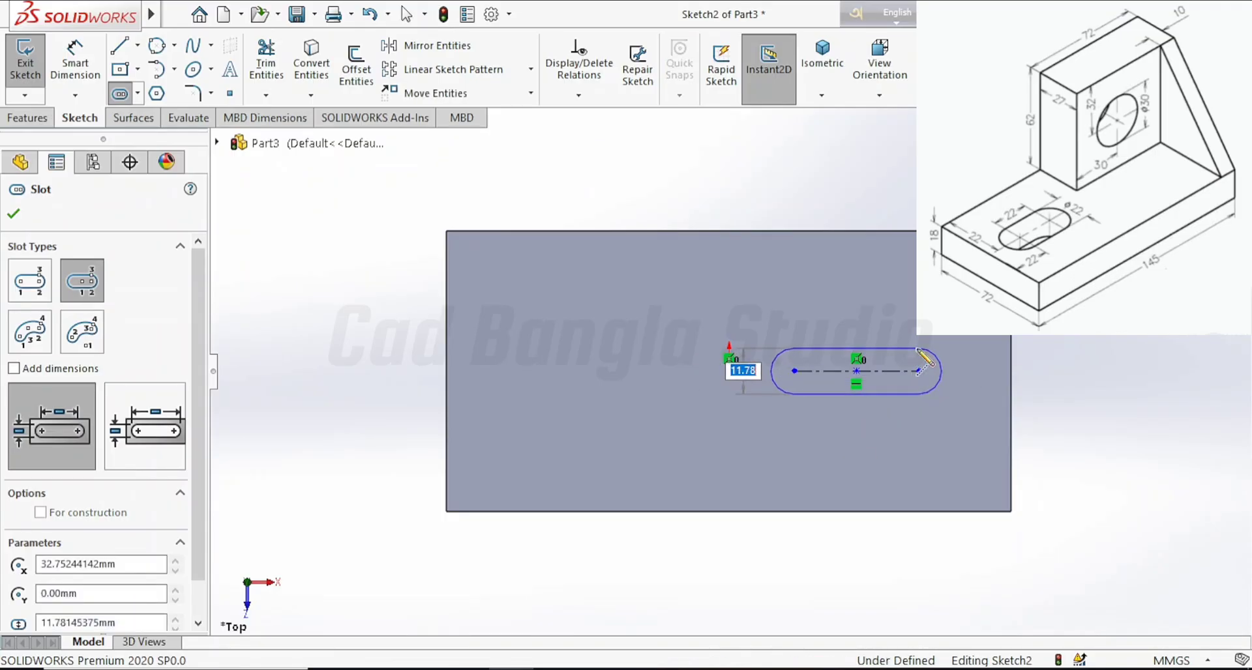
pyautogui.click(13, 214)
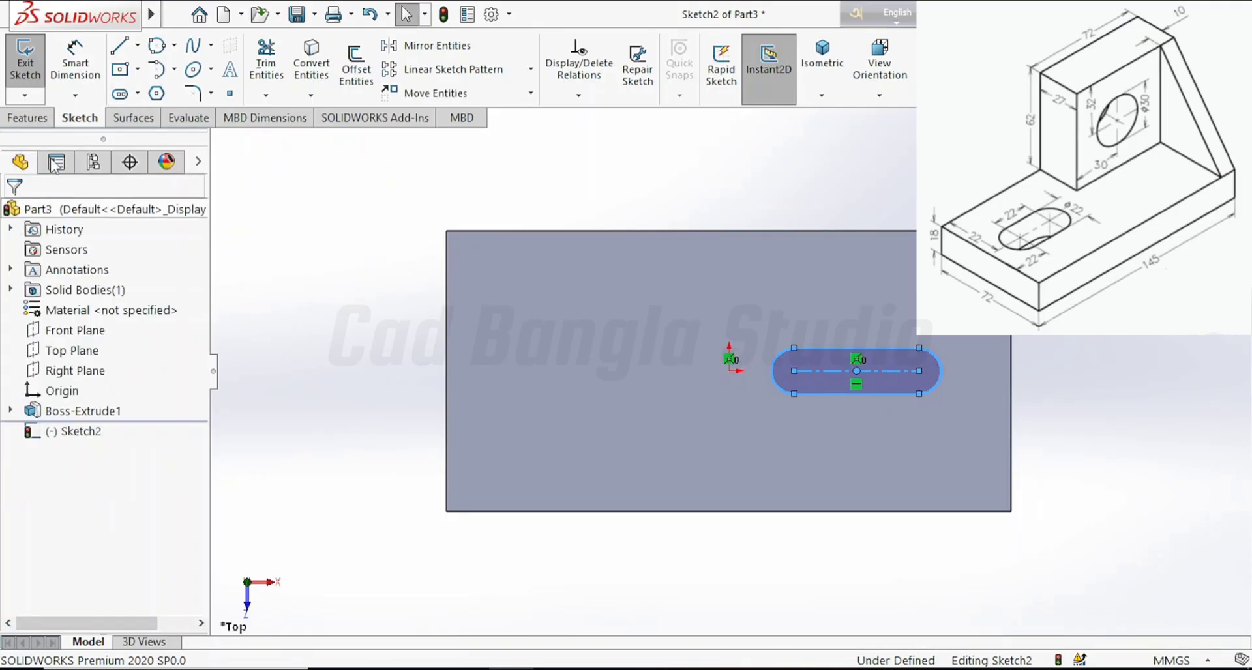
# Dimension the slot with an 11 mm end radius and 22 mm between its arc centers.
pyautogui.click(75, 62)
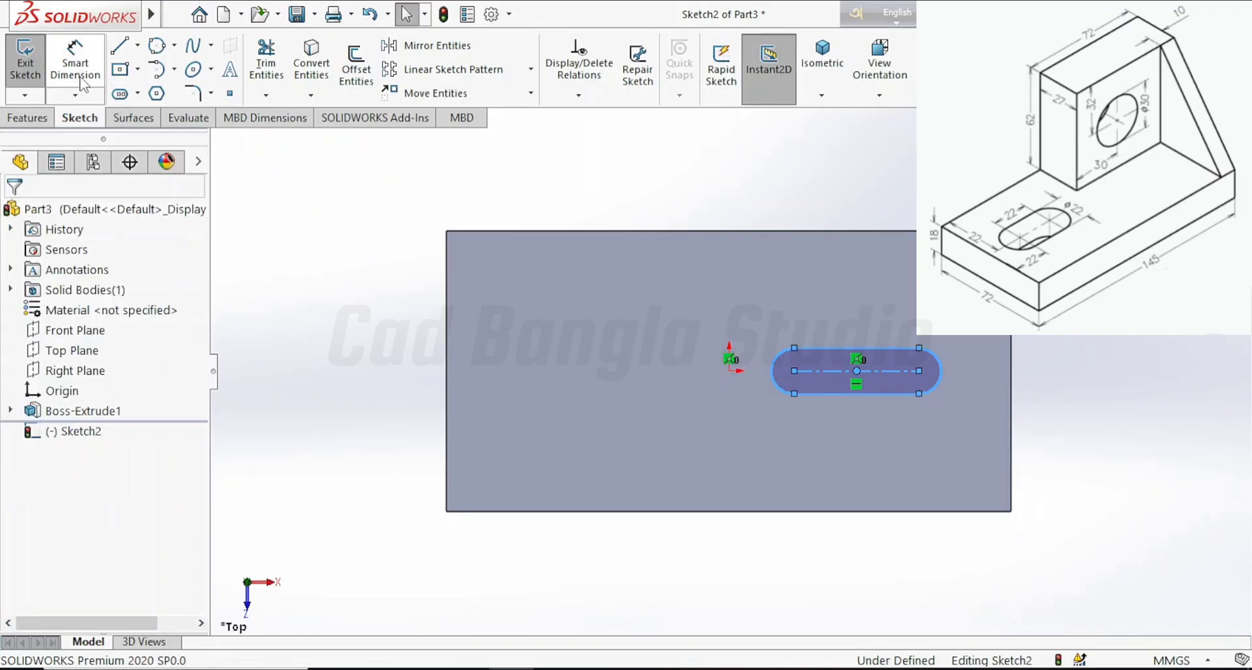
pyautogui.click(941, 378)
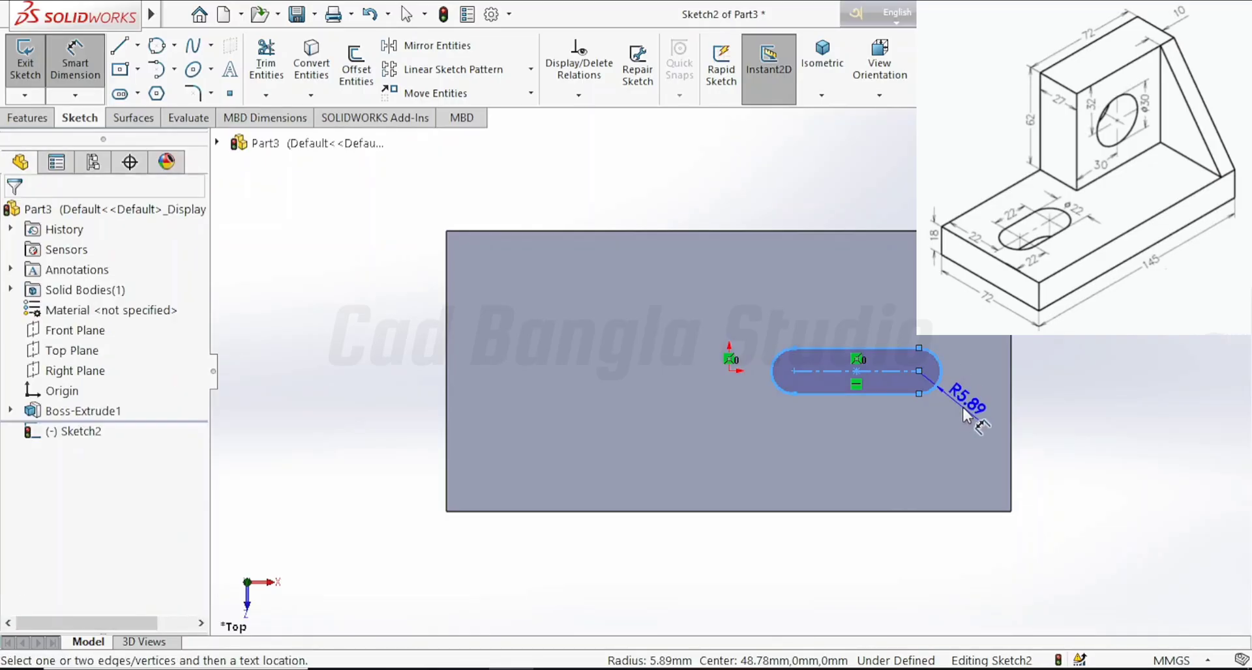
pyautogui.click(964, 407)
pyautogui.write('11')
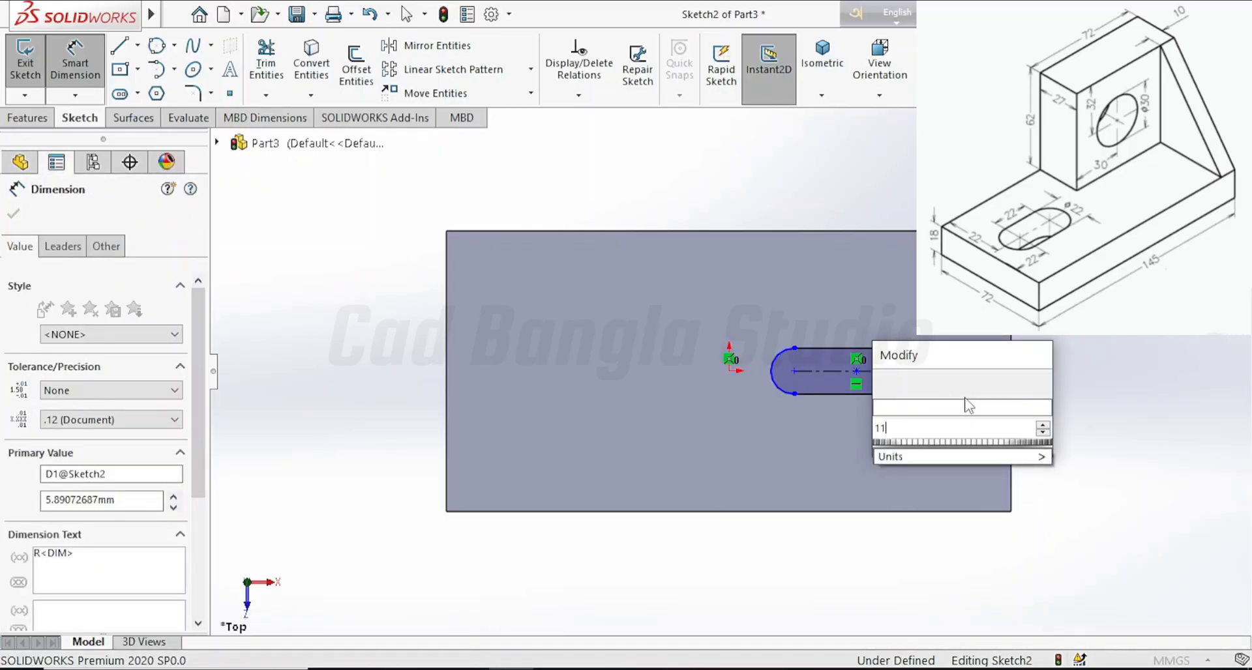
pyautogui.click(883, 382)
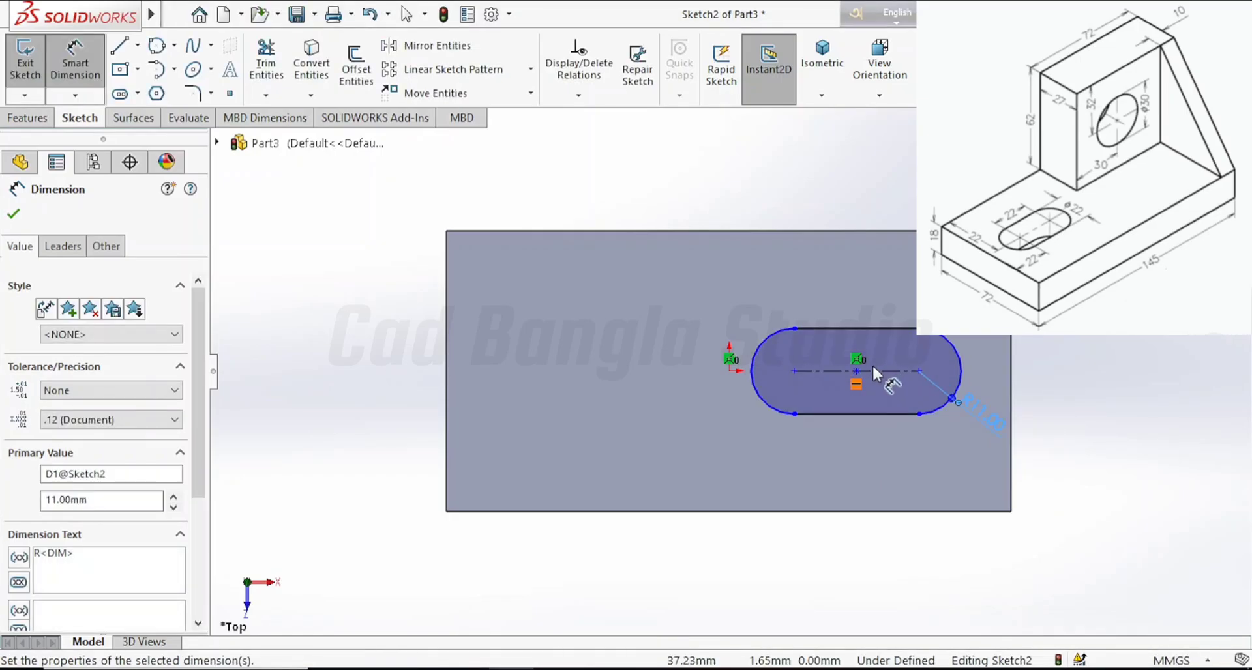
pyautogui.click(872, 369)
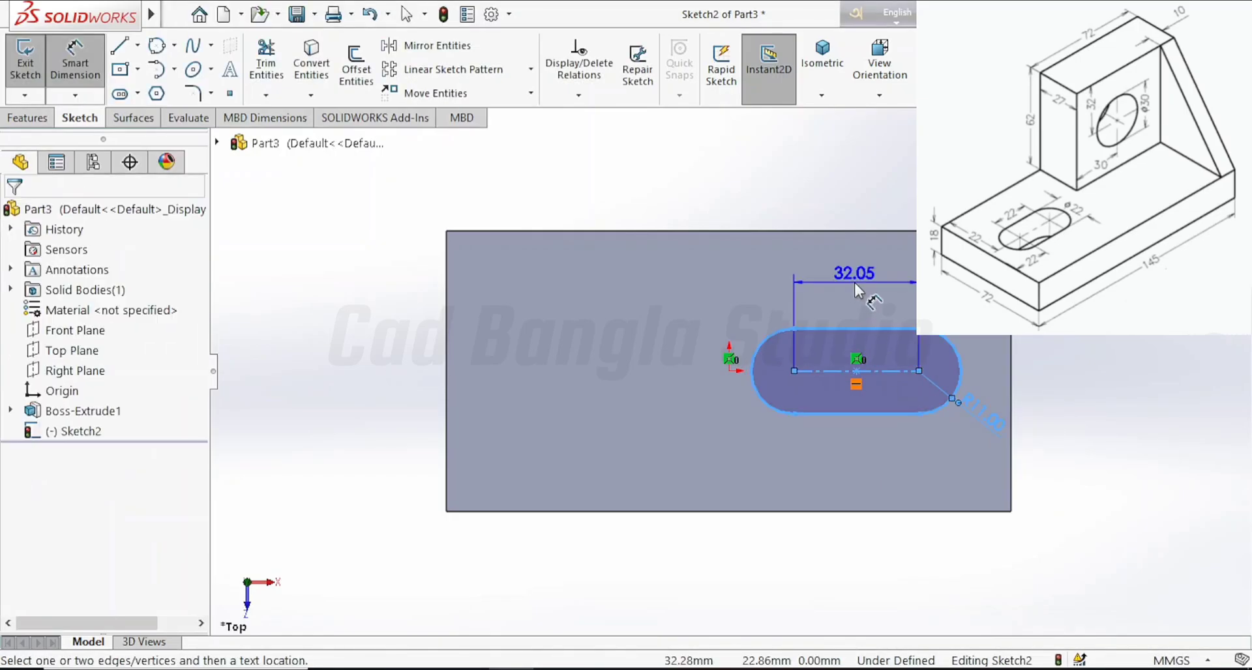
pyautogui.click(854, 280)
pyautogui.write('22')
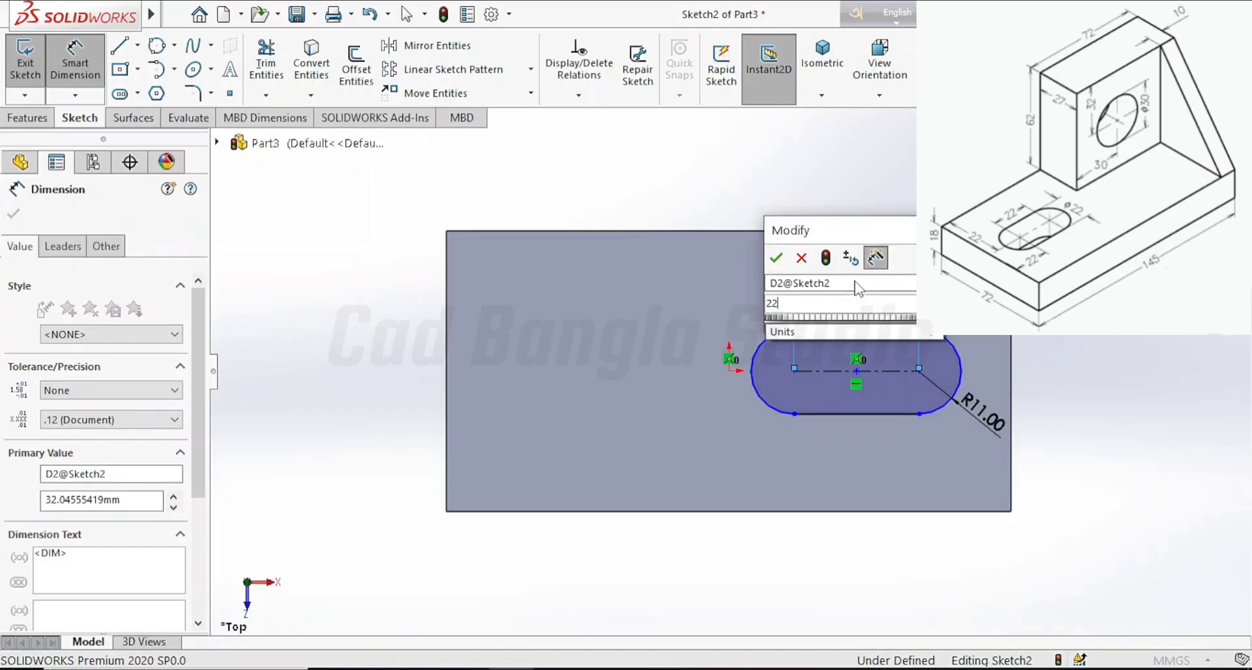
pyautogui.press('Return')
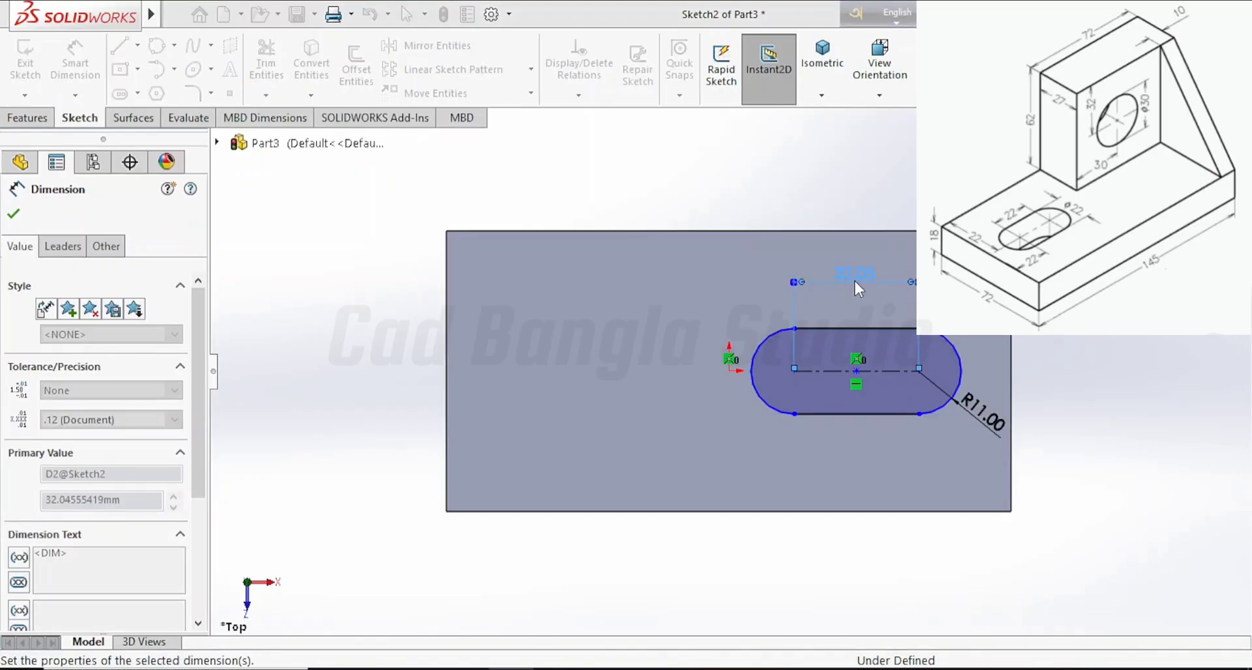
pyautogui.press('Escape')
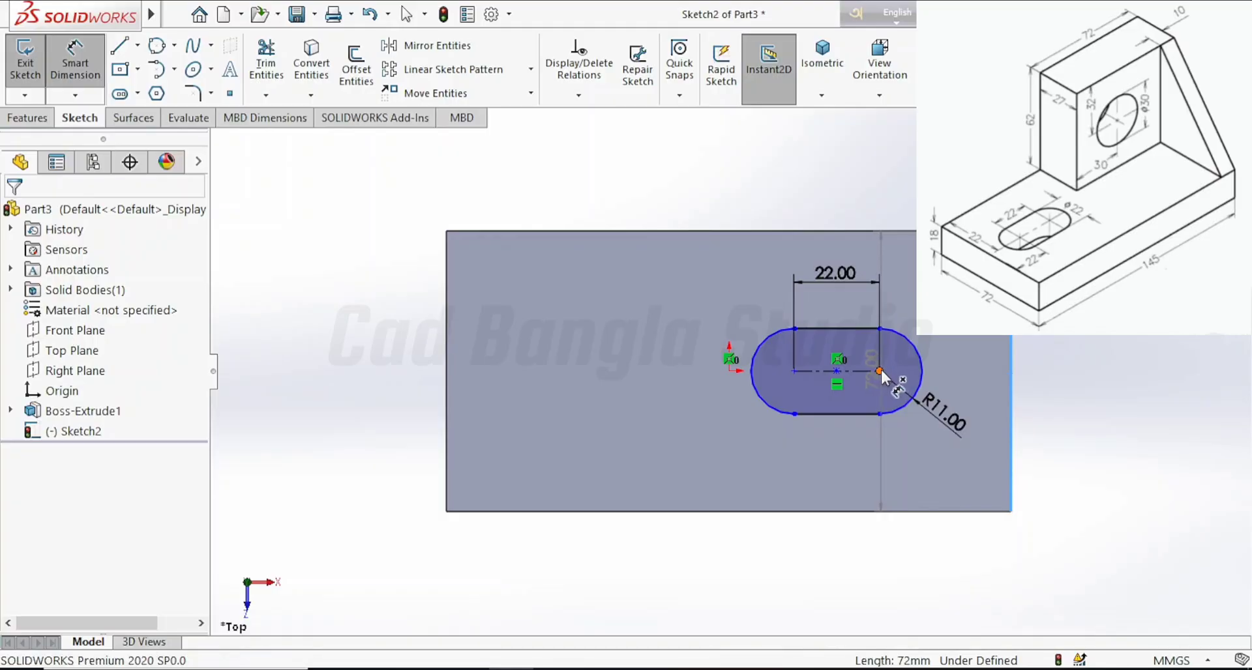
# Dimension the horizontal distance from the slot's right arc center to the base plate's right edge as 22 mm.
pyautogui.click(936, 349)
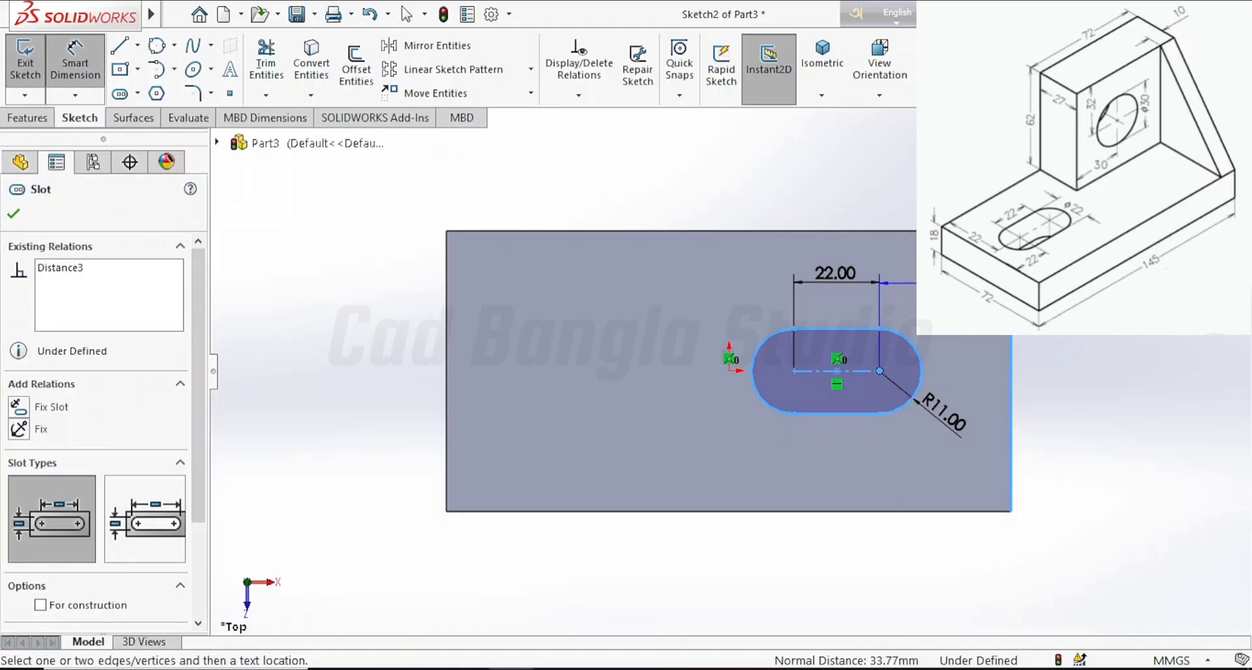
pyautogui.press('Escape')
pyautogui.click(886, 299)
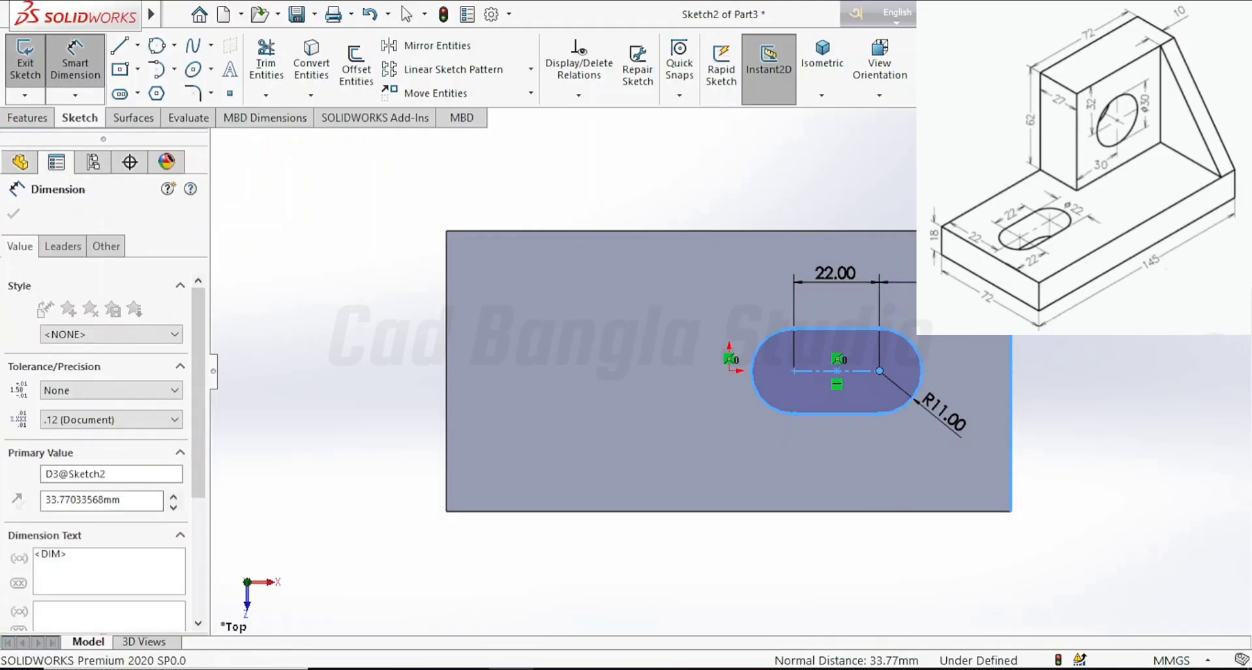
pyautogui.press('Return')
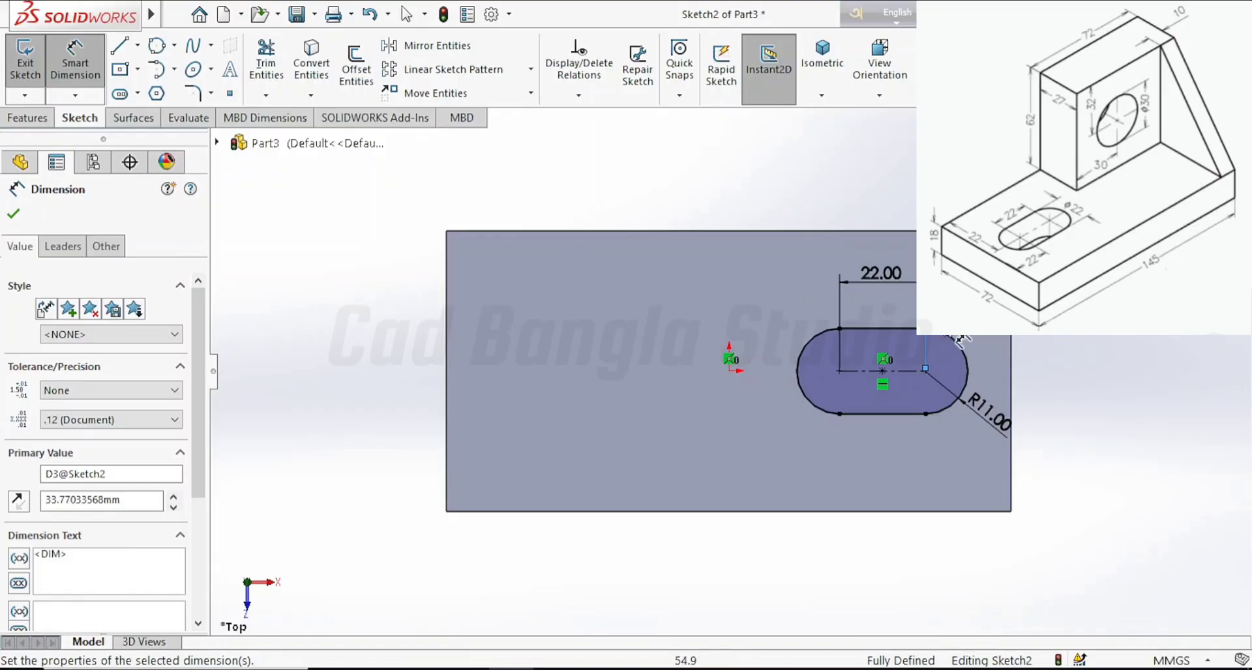
pyautogui.click(20, 215)
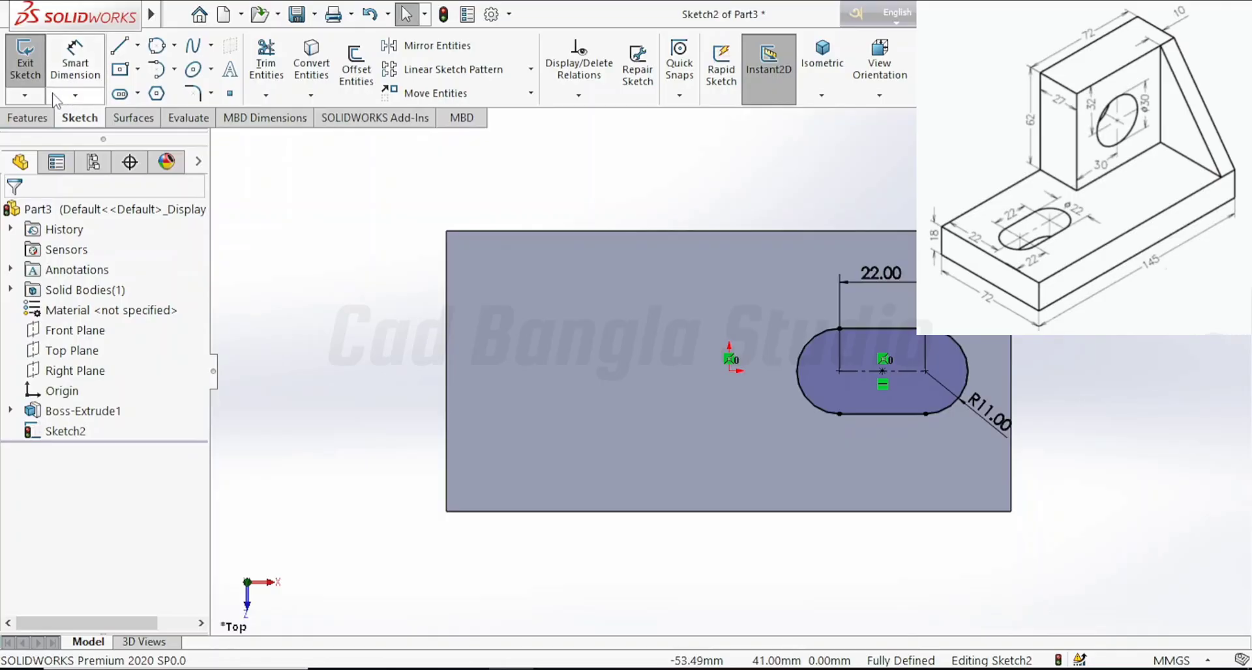
# Cut the slot profile 18 mm deep through the base plate as a blind cut, starting from a 0 mm offset.
pyautogui.click(27, 117)
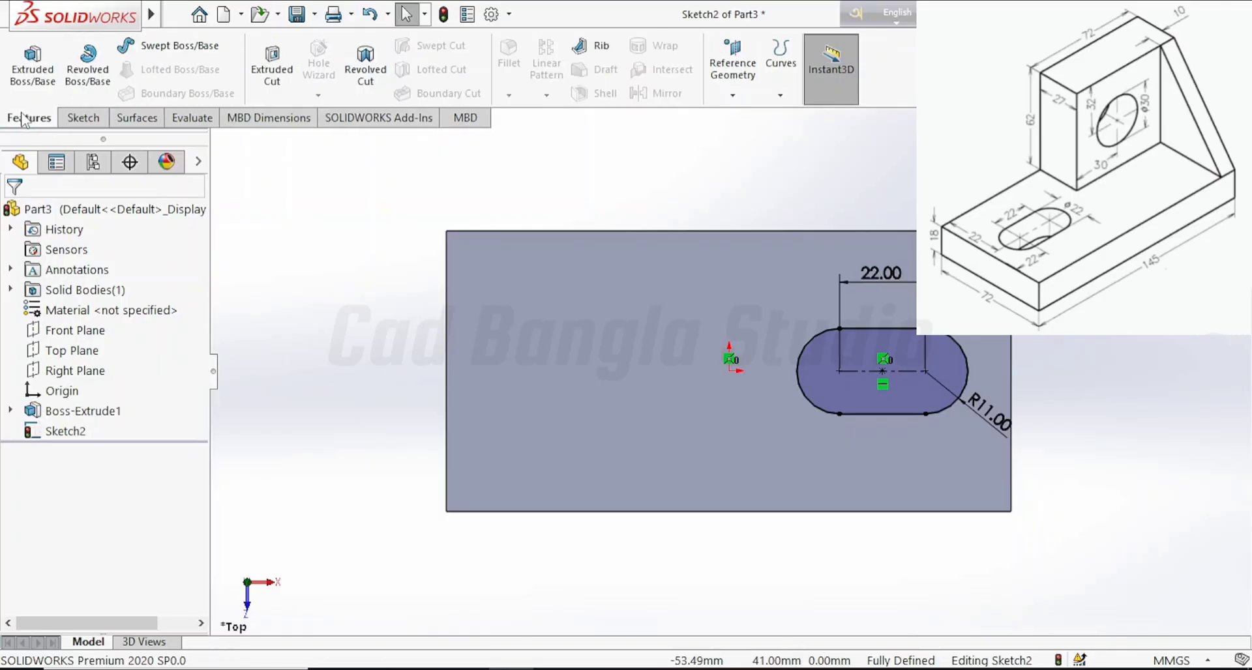
pyautogui.click(278, 62)
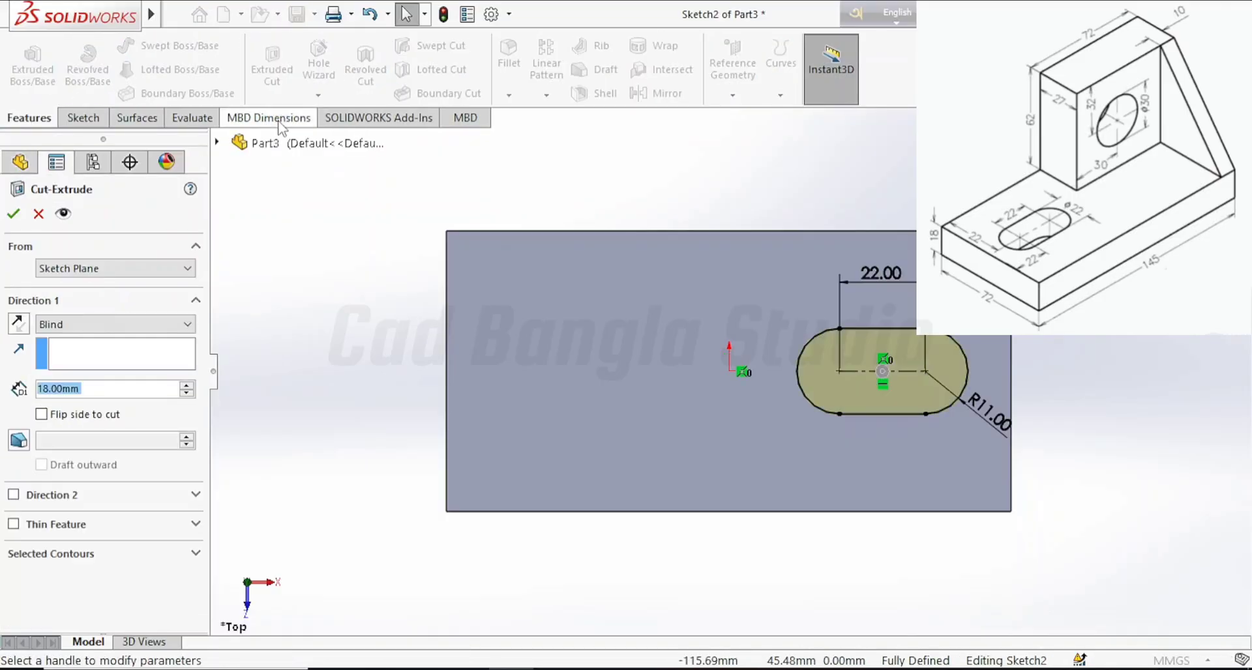
pyautogui.click(104, 269)
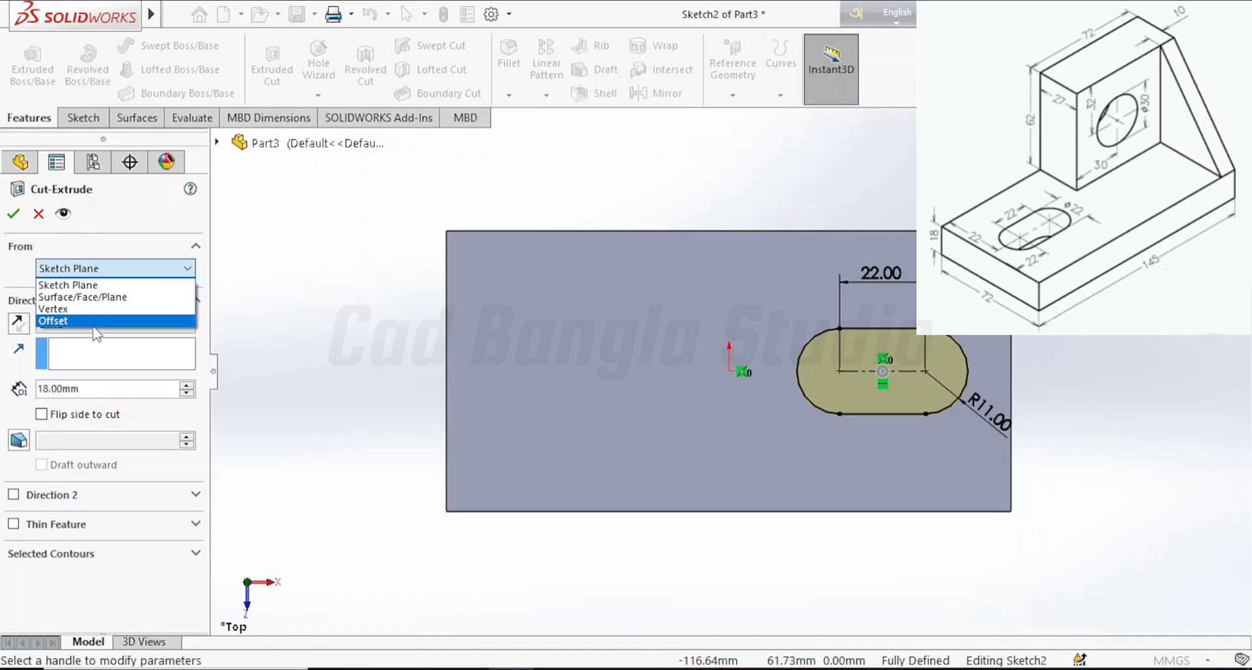
pyautogui.click(72, 321)
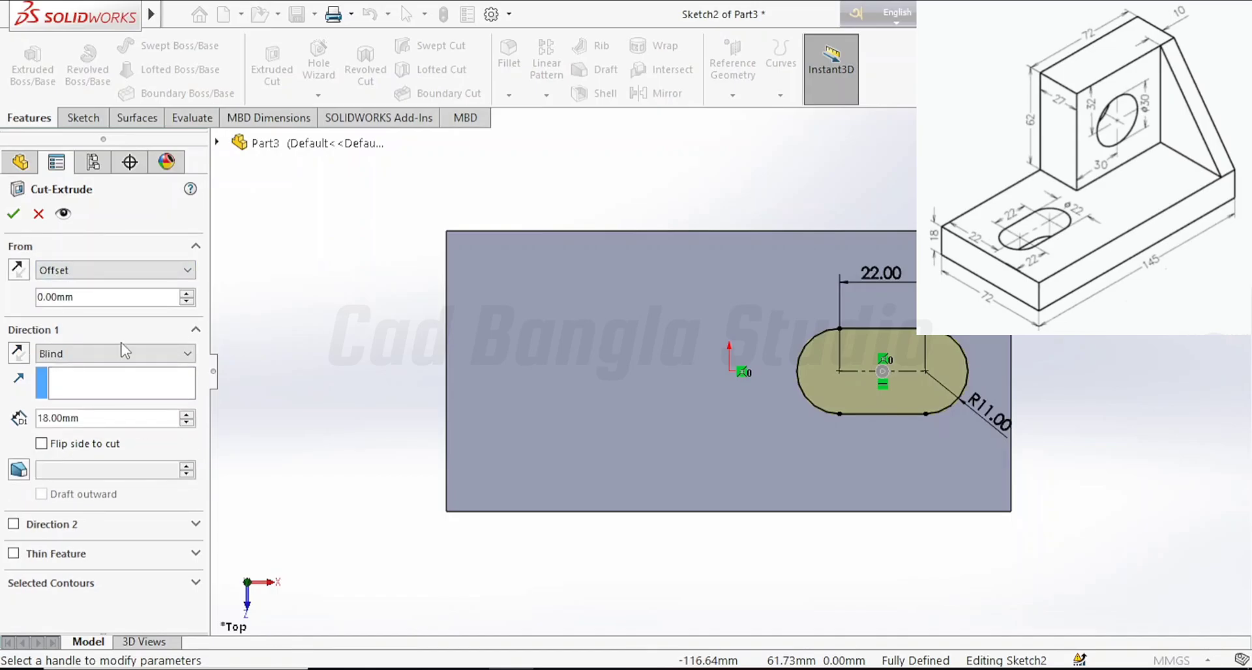
pyautogui.moveTo(404, 358); pyautogui.dragTo(410, 242, button='middle')
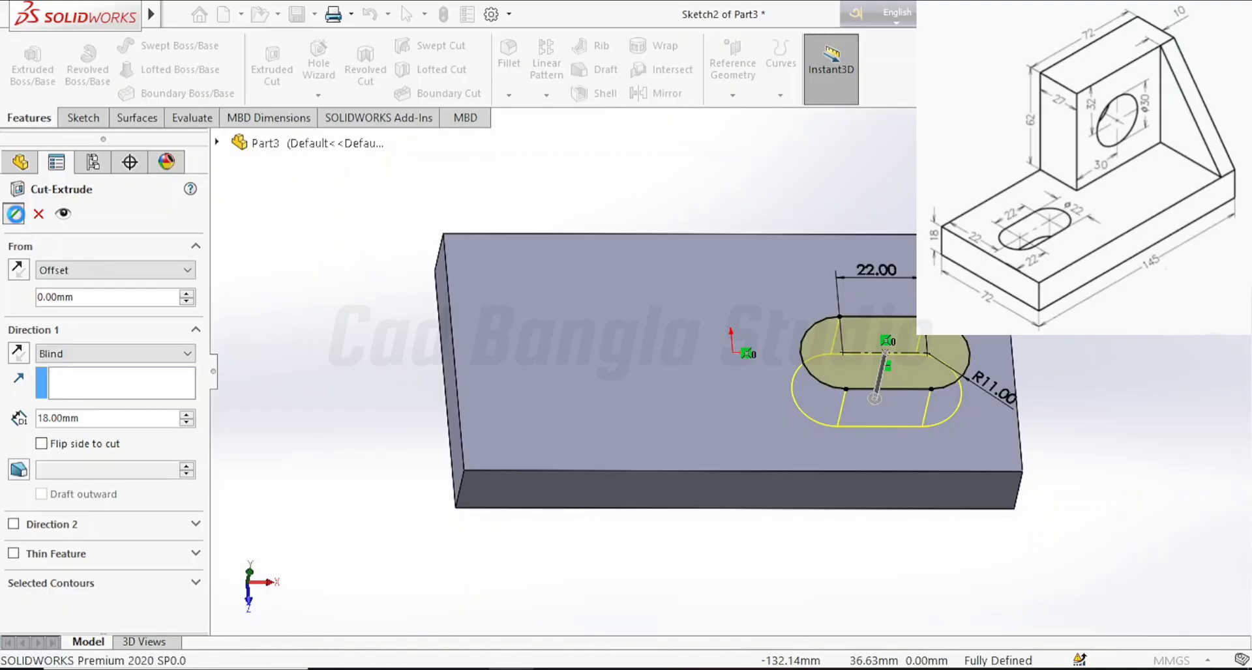
pyautogui.click(13, 214)
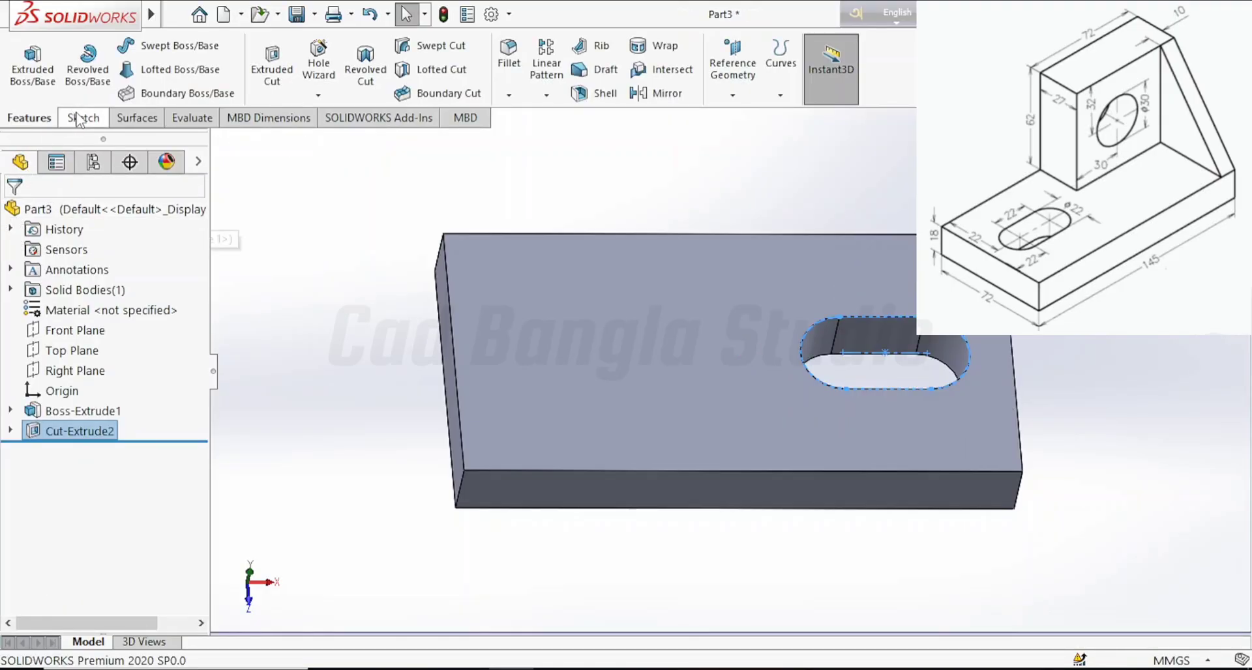
# Start a new sketch on the base plate's long front side face, viewed normal to the face.
pyautogui.click(607, 498)
pyautogui.click(768, 446)
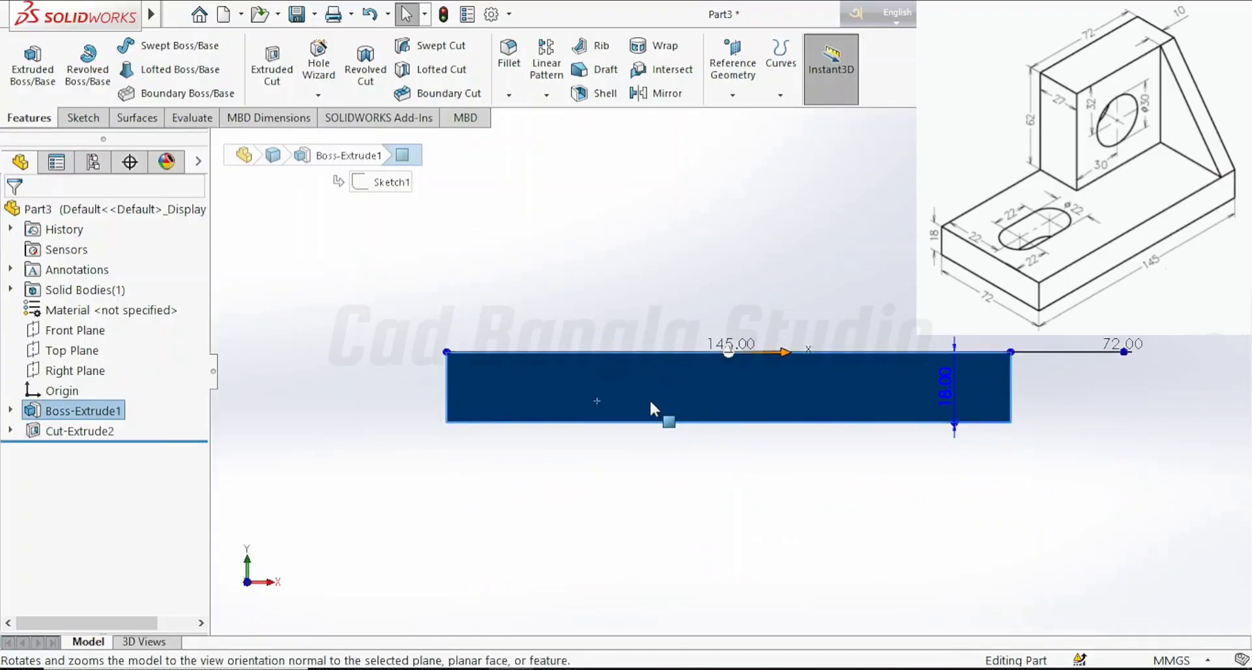
pyautogui.click(726, 343)
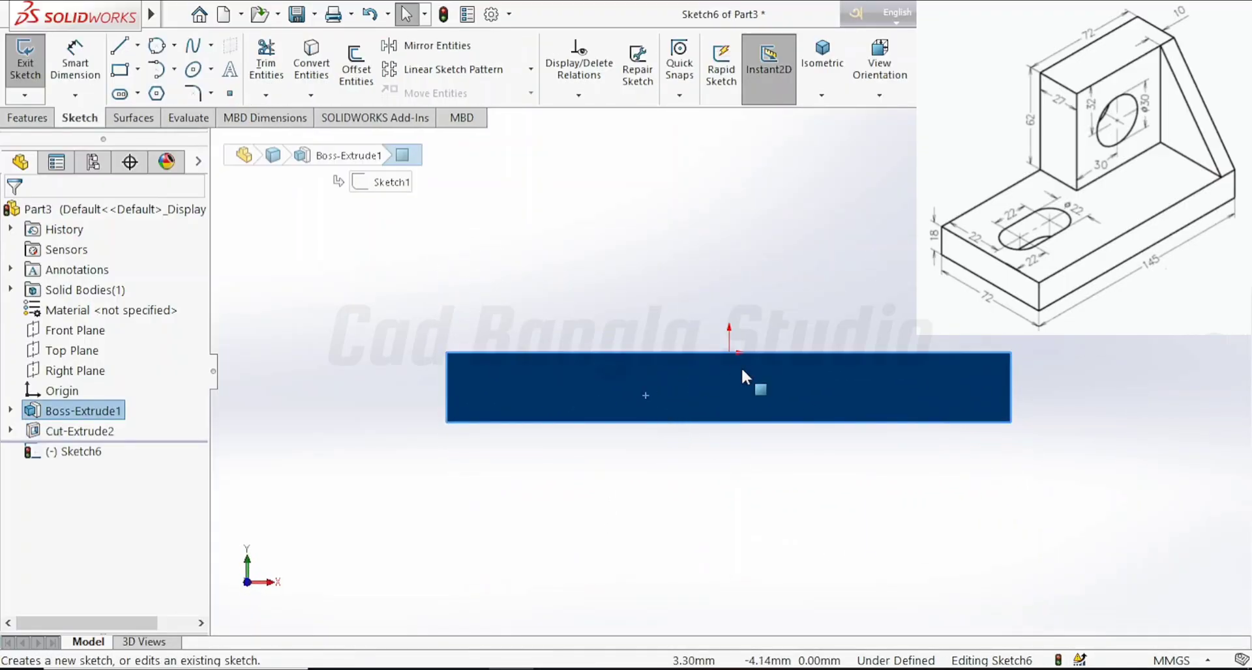
# Sketch a corner rectangle about 82 mm wide and 51 mm high, starting at the front face's lower-left corner.
pyautogui.click(138, 69)
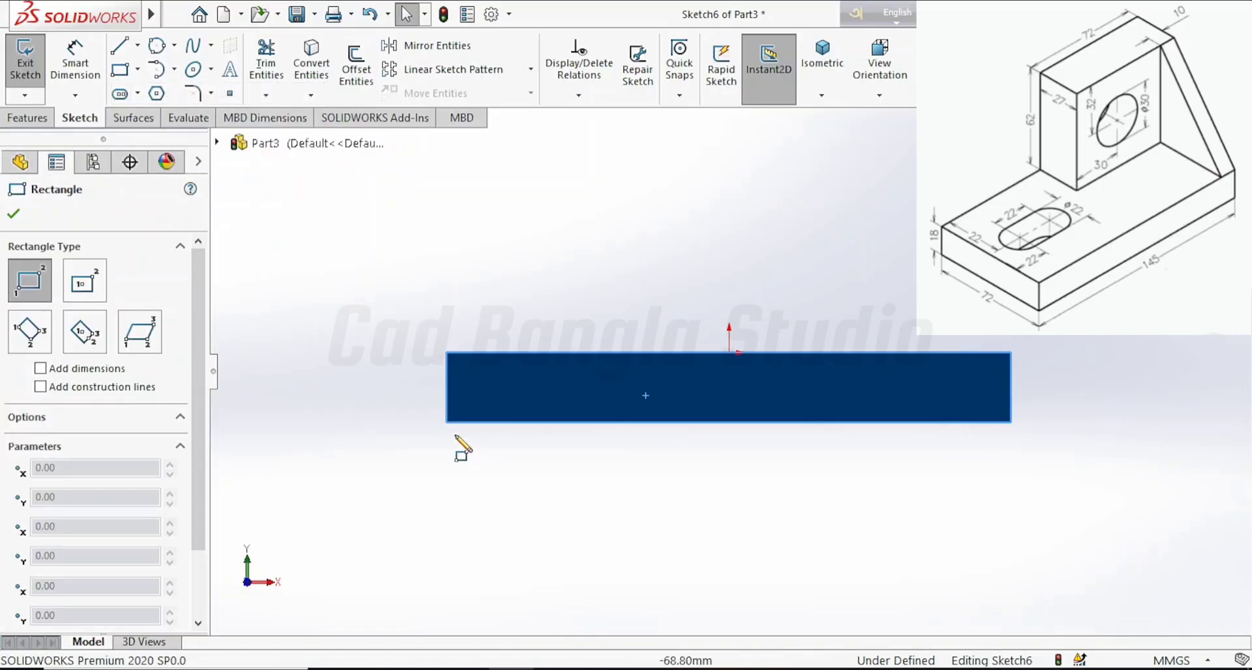
pyautogui.click(446, 423)
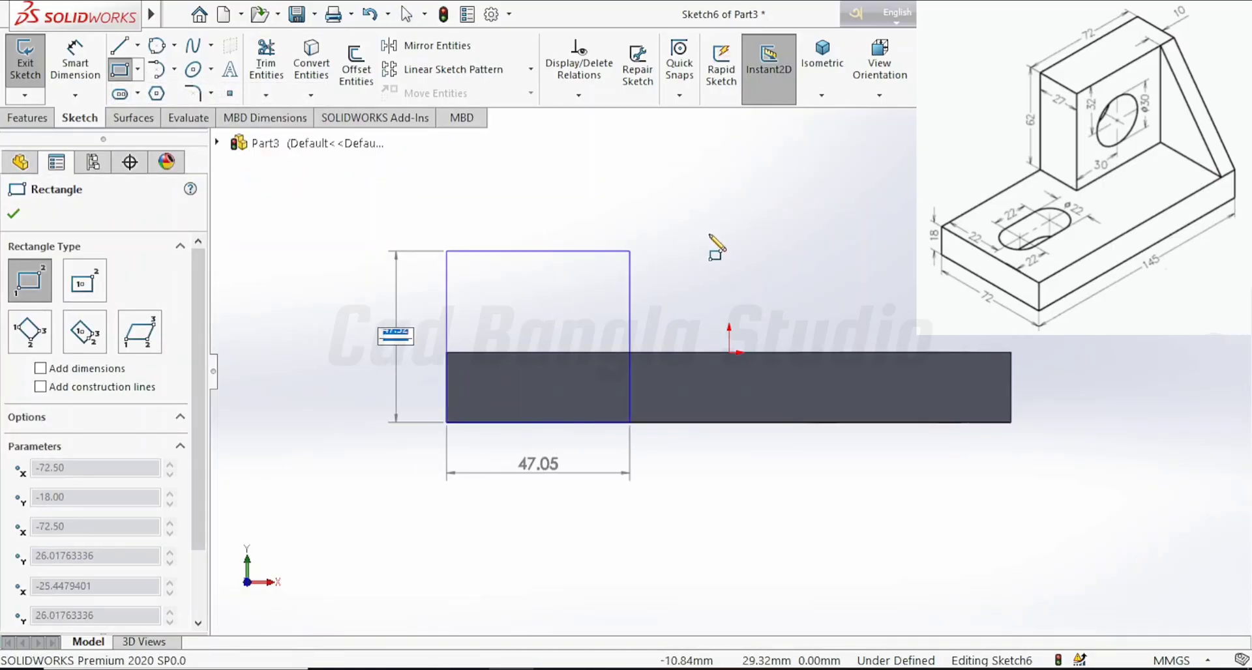
pyautogui.click(767, 224)
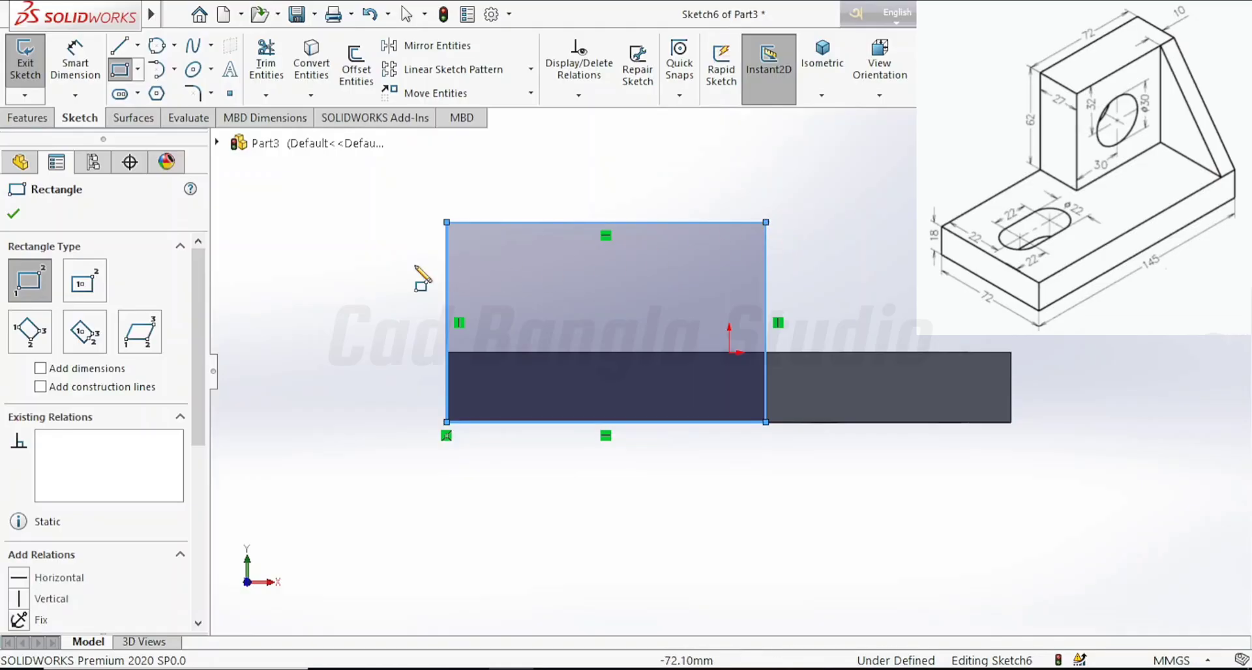
pyautogui.click(13, 215)
# Dimension the rectangle 80 mm high and 72 mm wide.
pyautogui.click(75, 62)
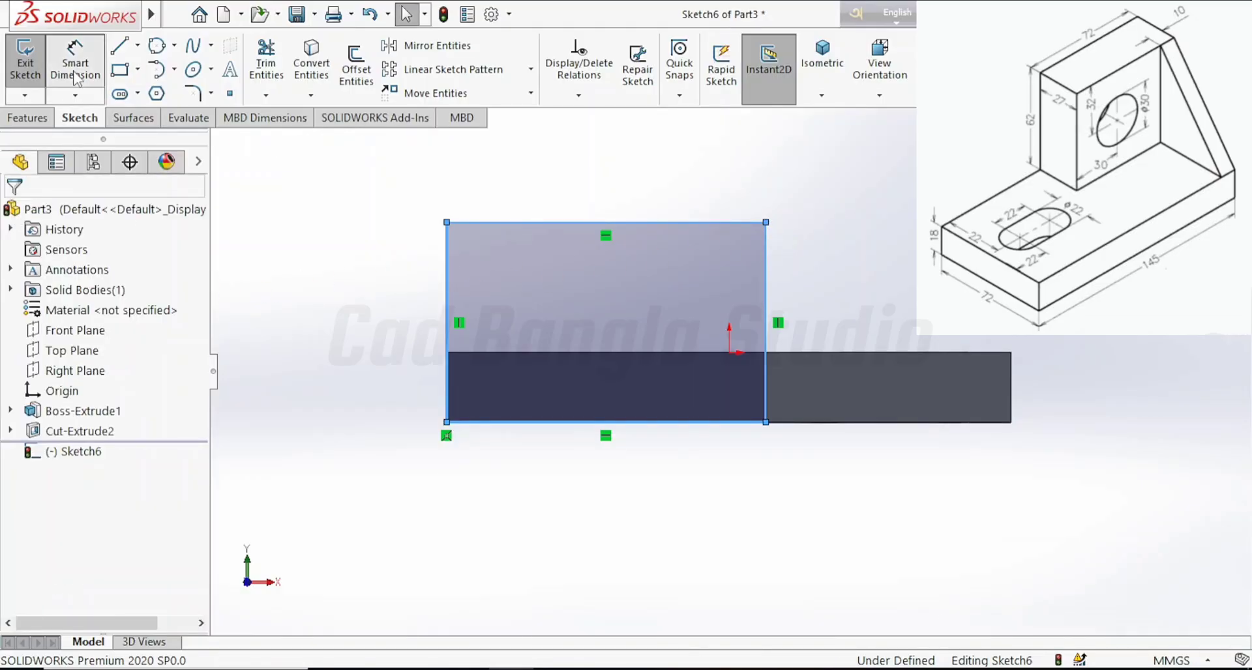
pyautogui.click(446, 320)
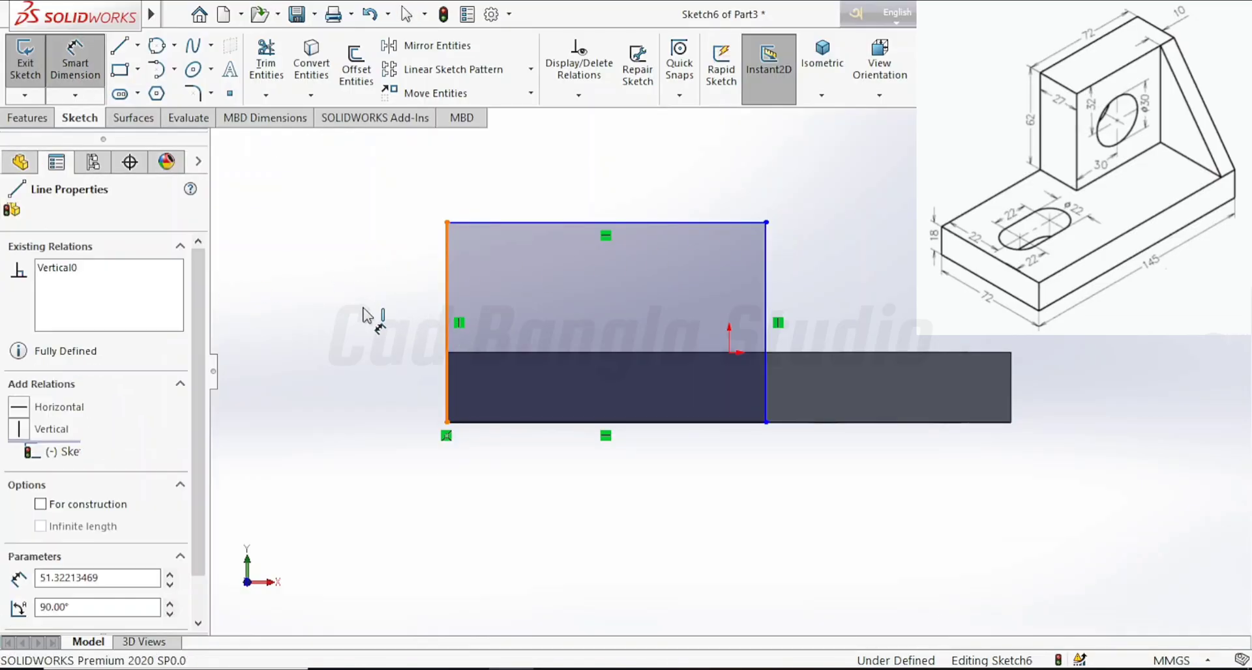
pyautogui.click(365, 316)
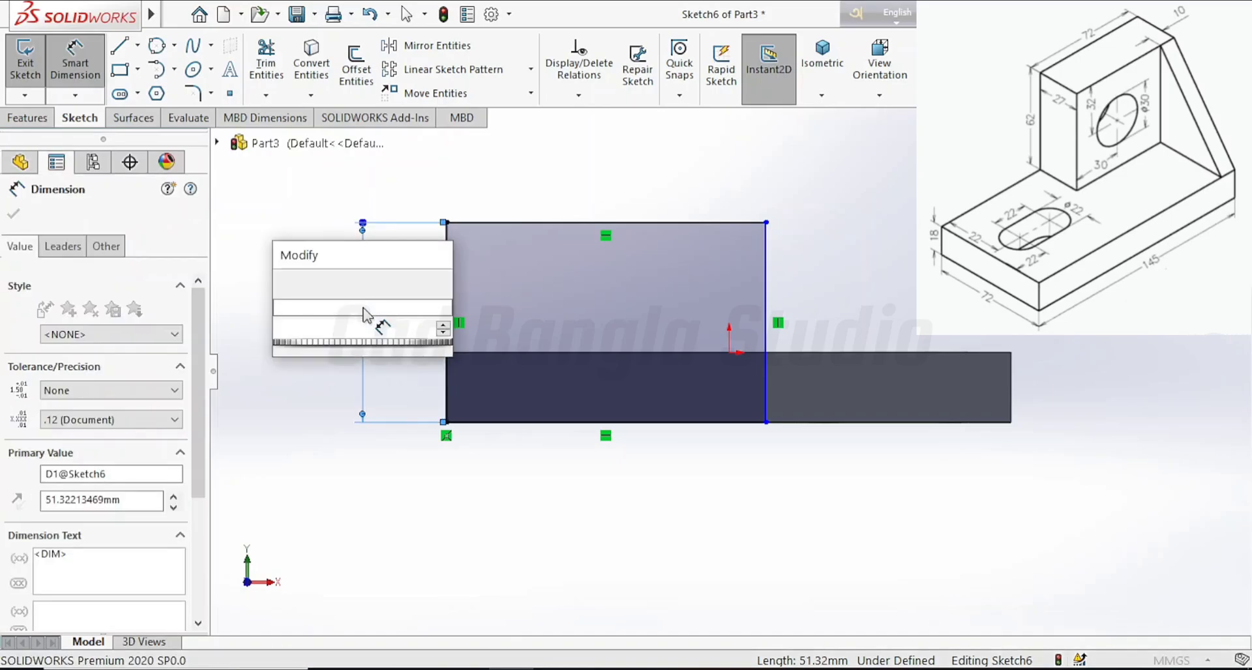
pyautogui.write('80')
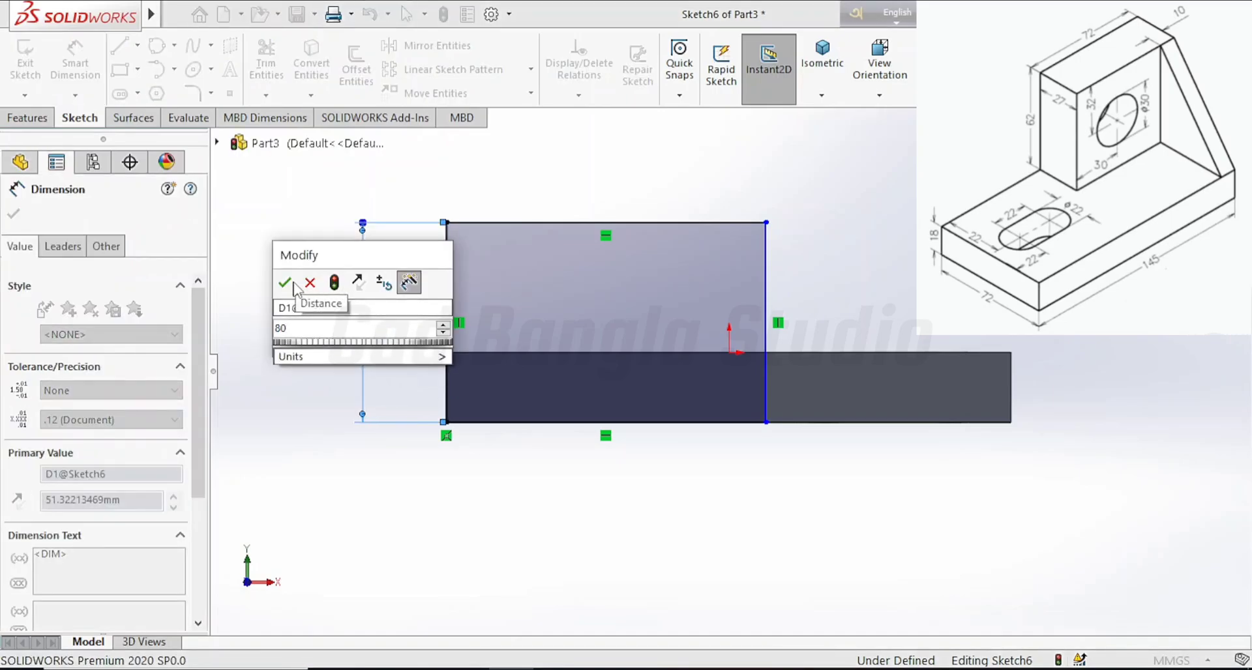
pyautogui.click(285, 283)
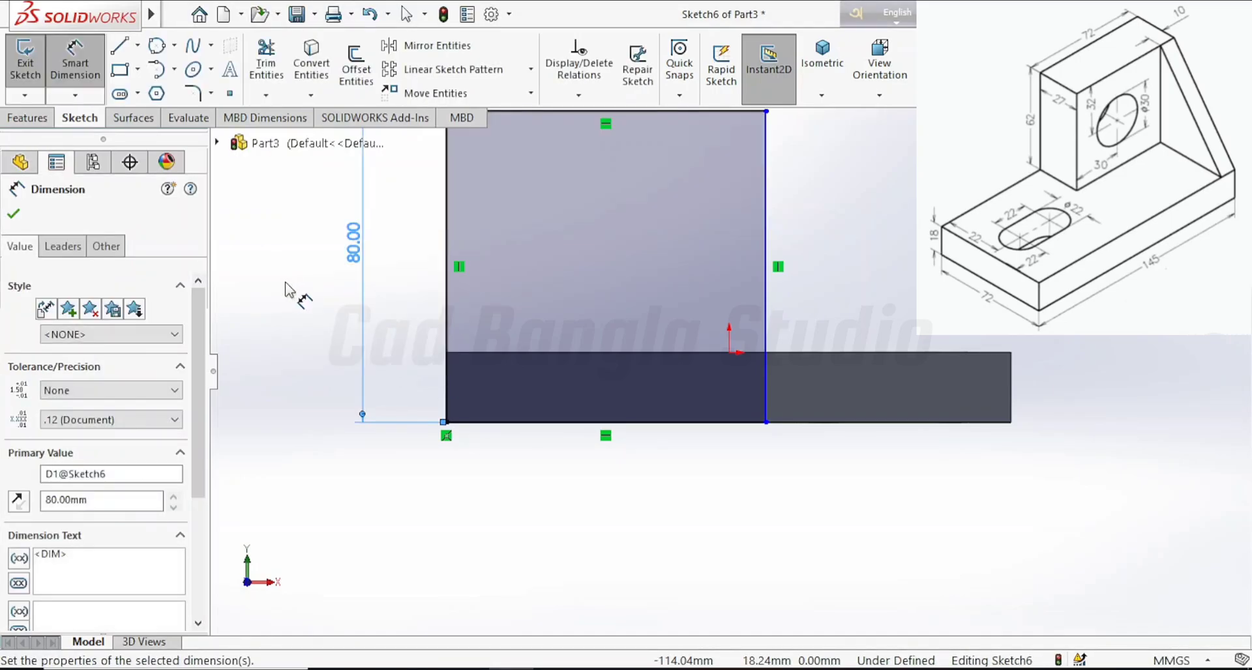
pyautogui.scroll(2, 659, 257)
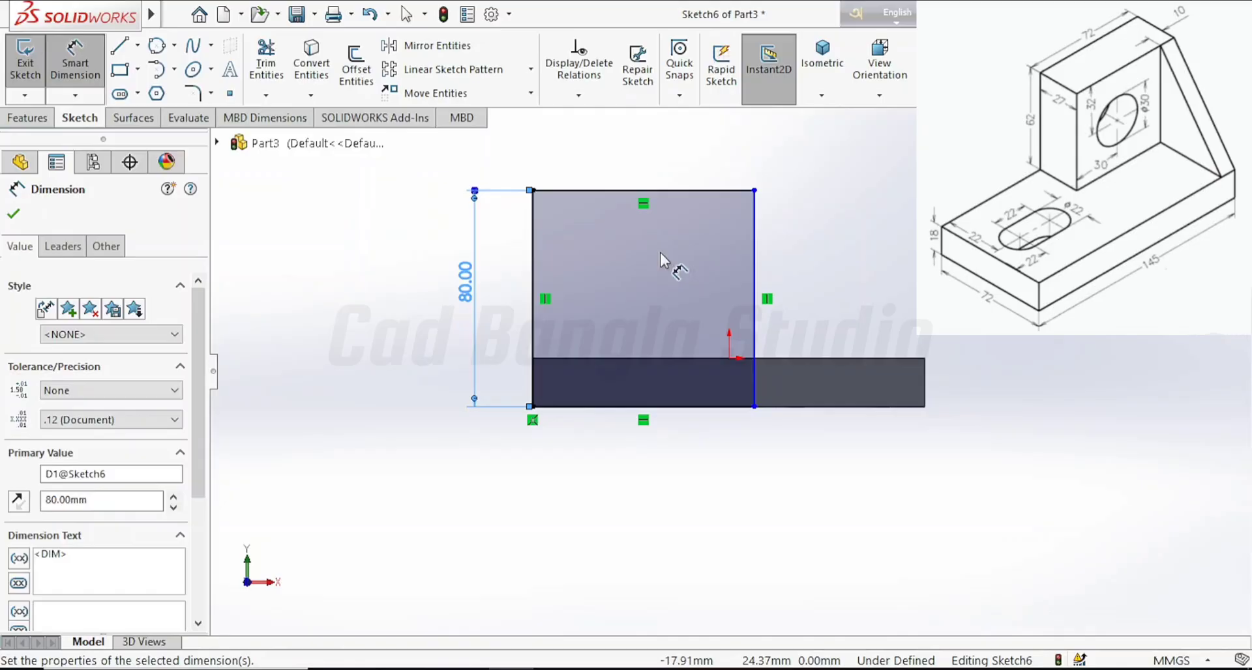
pyautogui.click(664, 193)
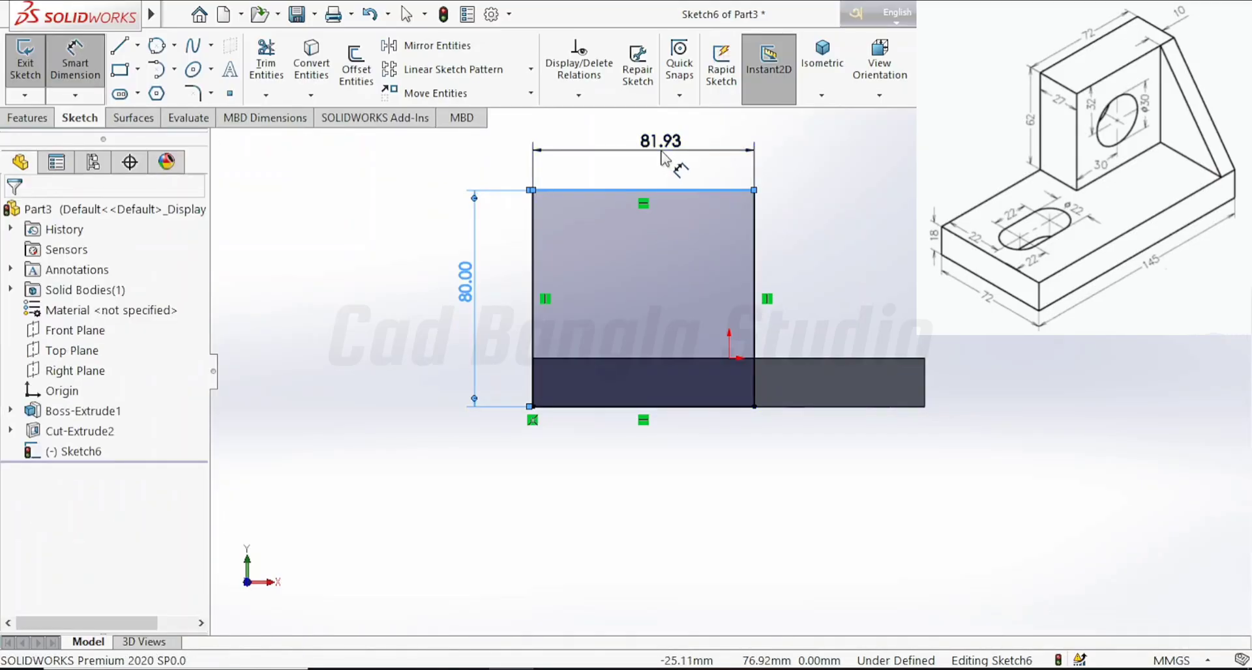
pyautogui.click(664, 159)
pyautogui.press('Return')
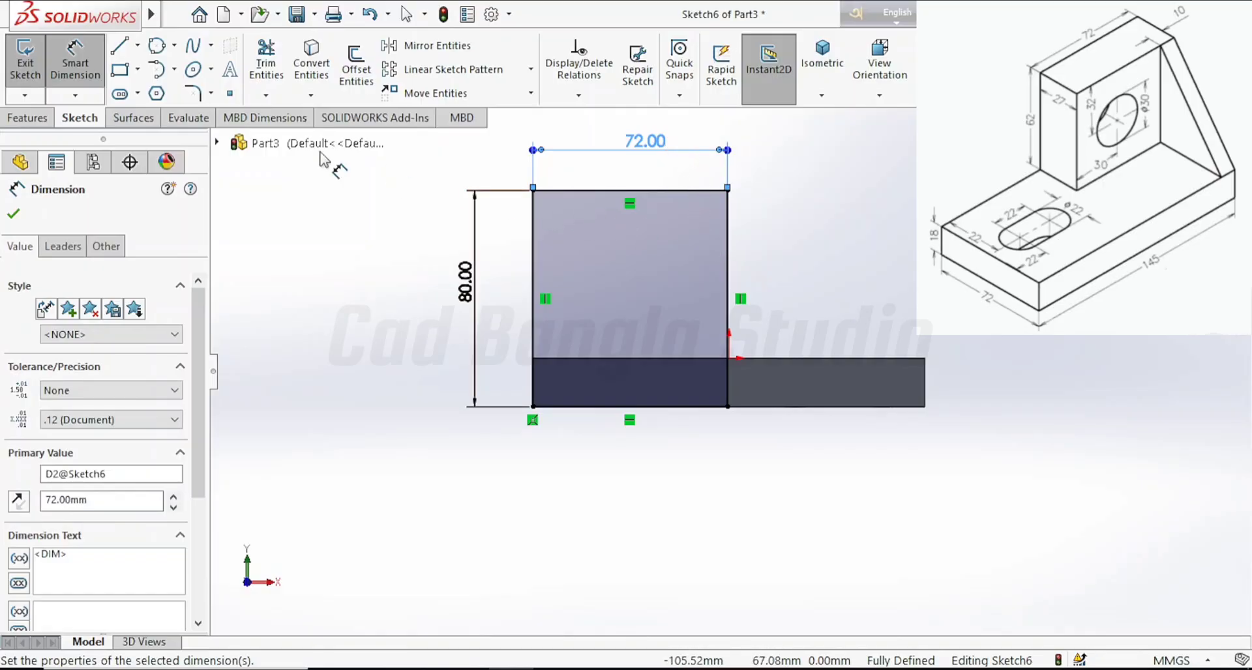
pyautogui.click(14, 213)
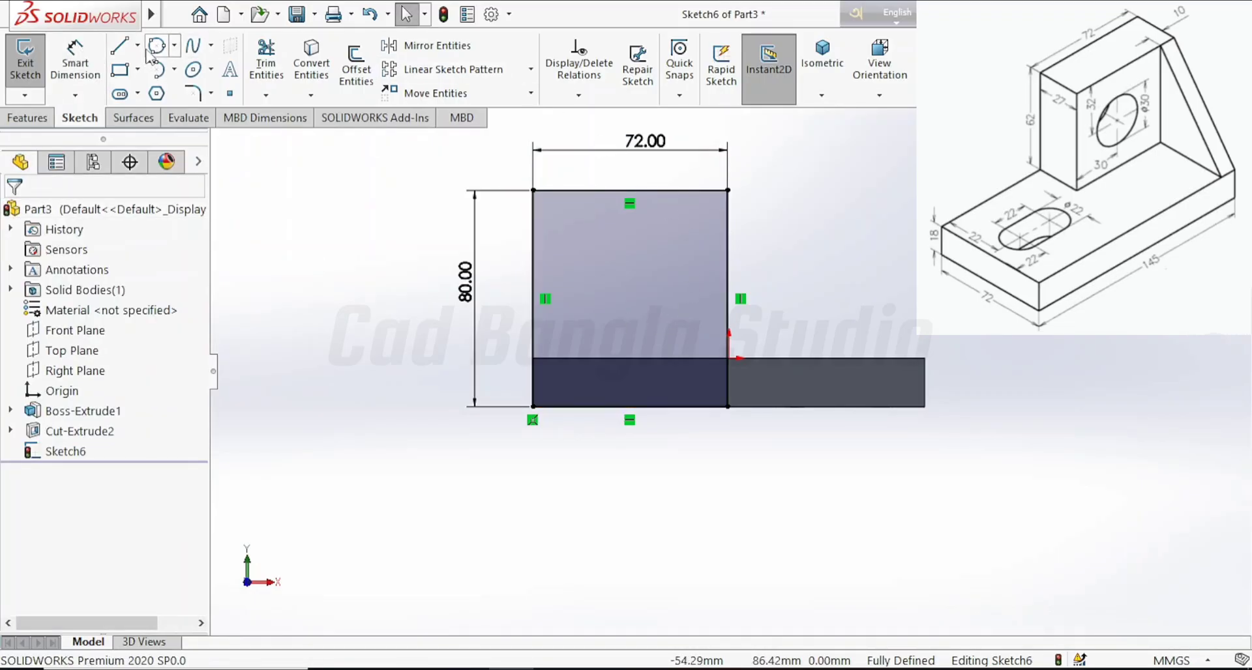
# Extrude the upright rectangle 27 mm as a blind boss, with the direction reversed inward over the plate and the result merged.
pyautogui.click(28, 118)
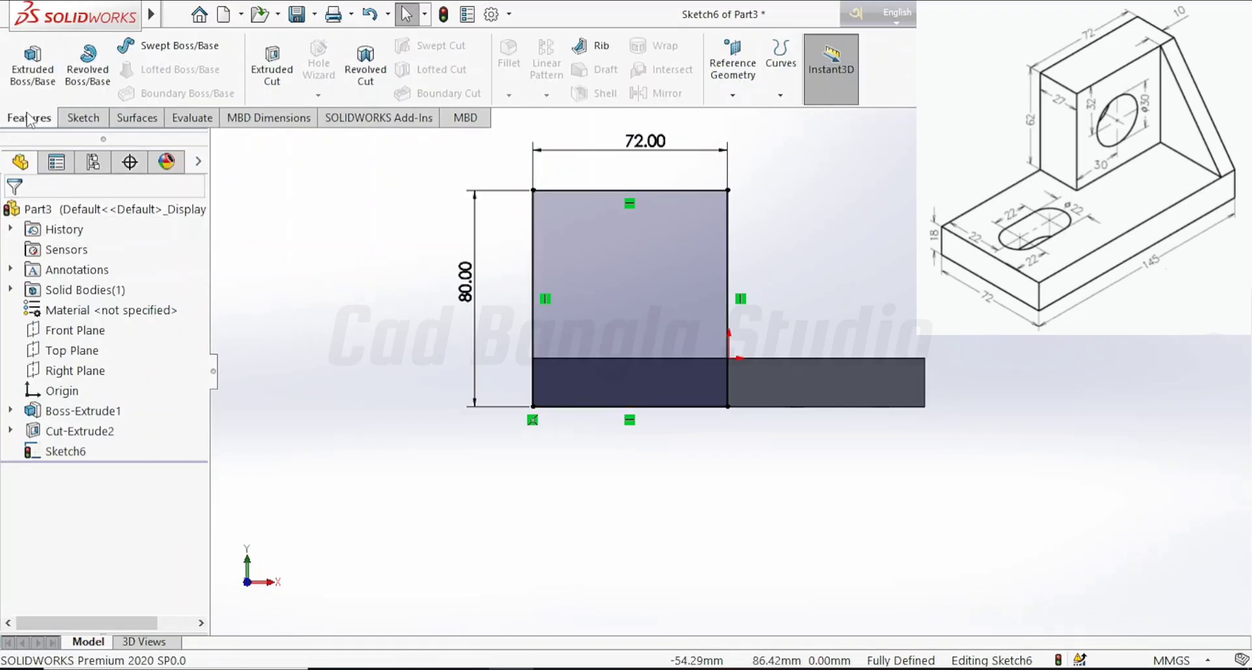
pyautogui.click(40, 88)
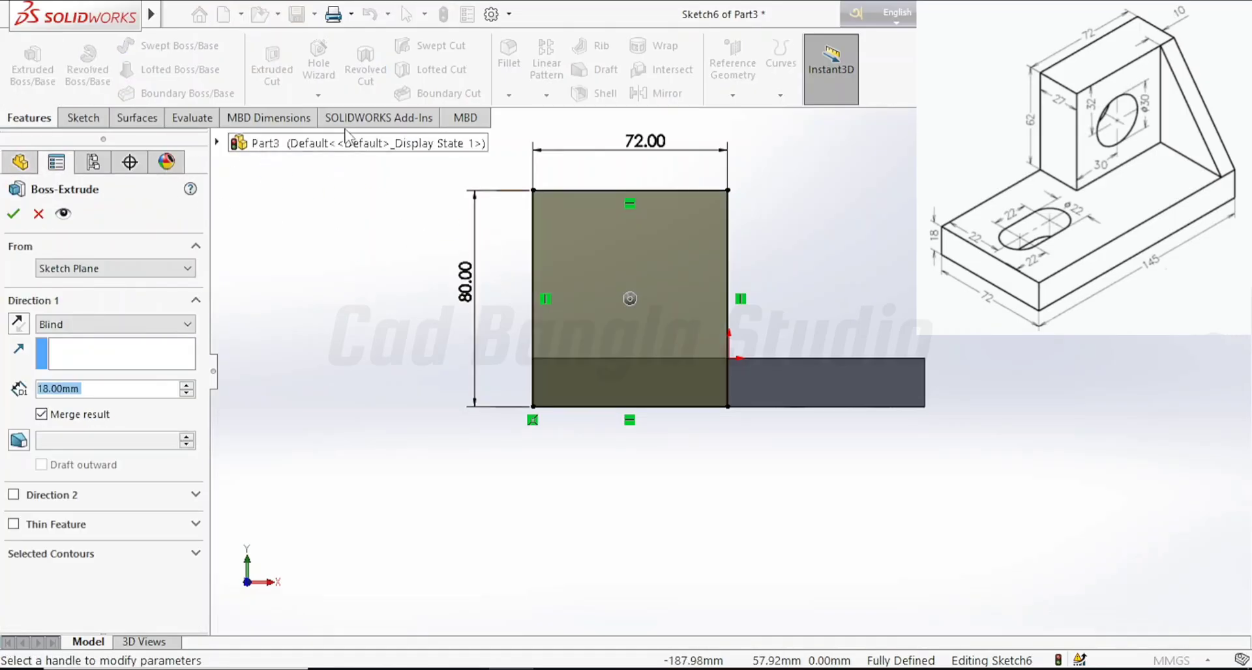
pyautogui.moveTo(819, 237); pyautogui.dragTo(721, 299, button='middle')
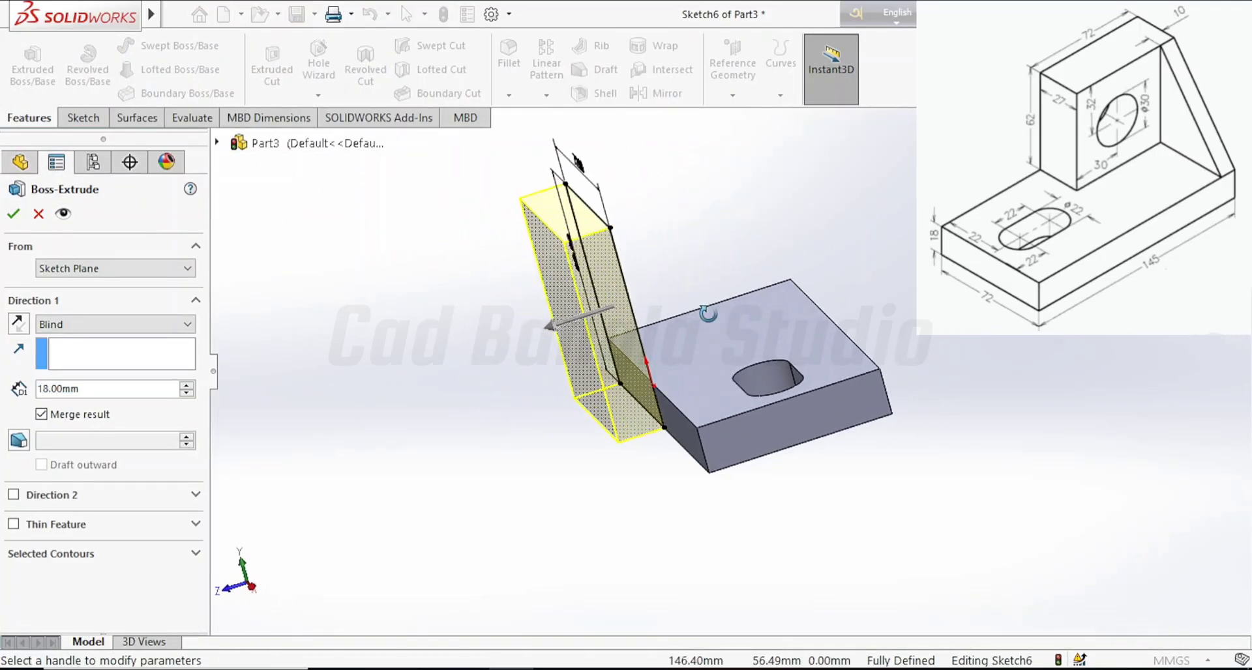
pyautogui.click(19, 323)
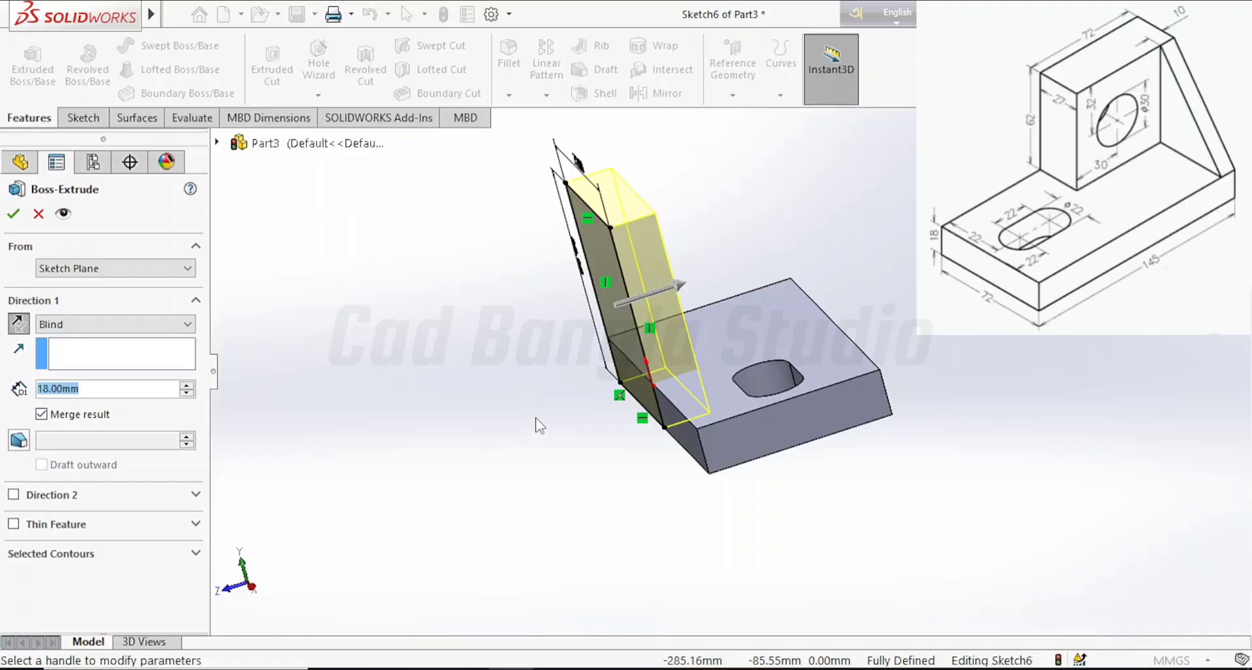
pyautogui.write('27')
pyautogui.press('Return')
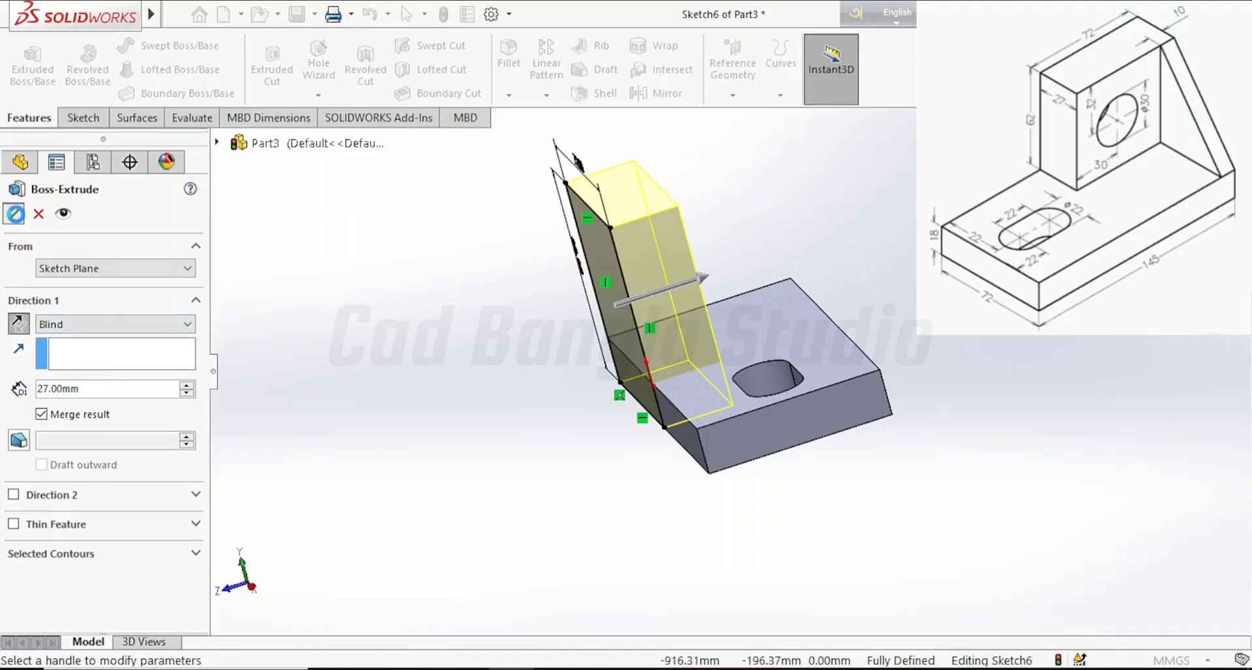
pyautogui.click(13, 213)
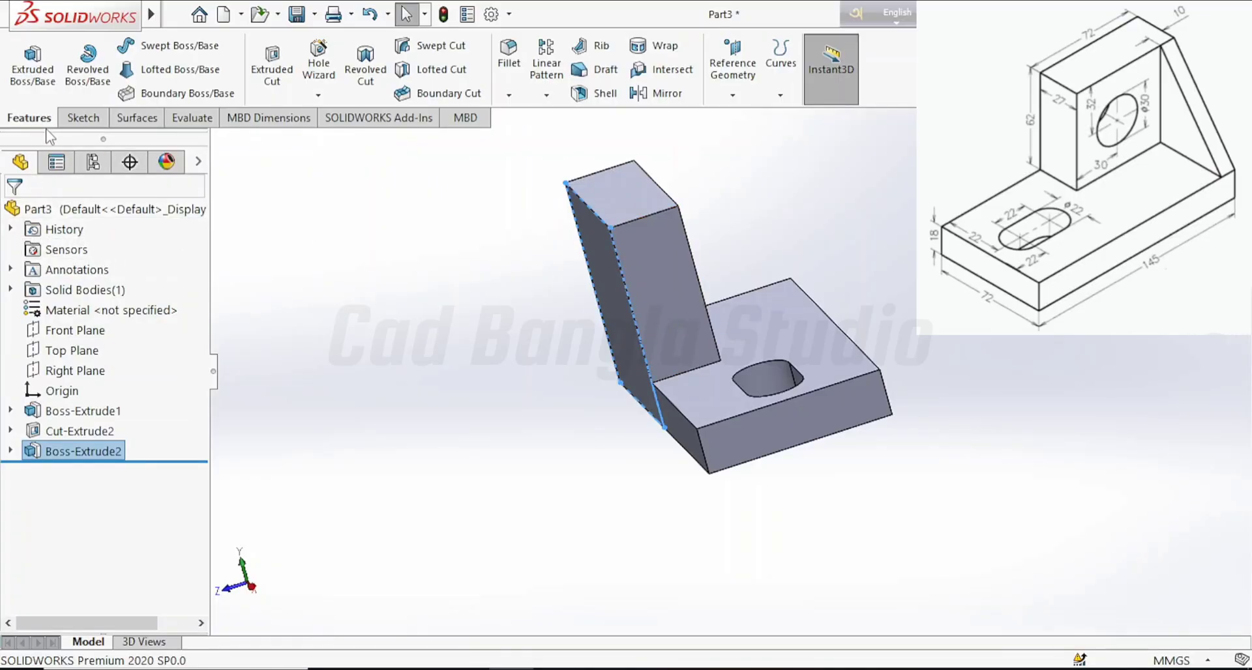
pyautogui.click(83, 119)
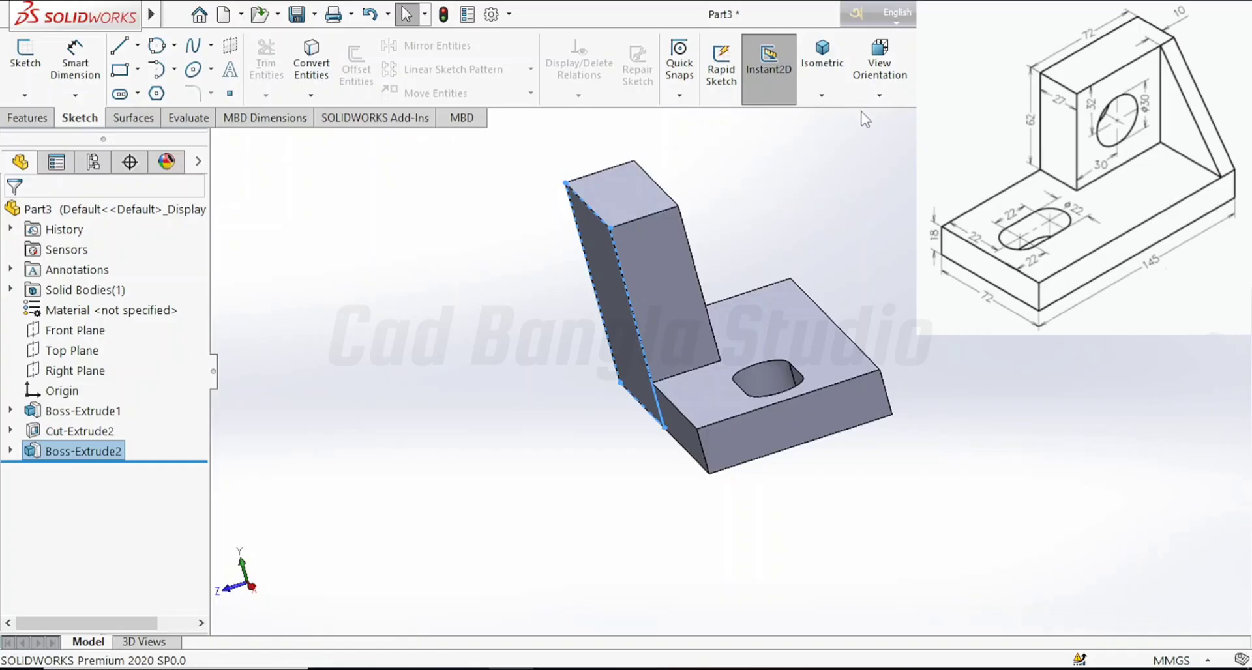
pyautogui.click(875, 94)
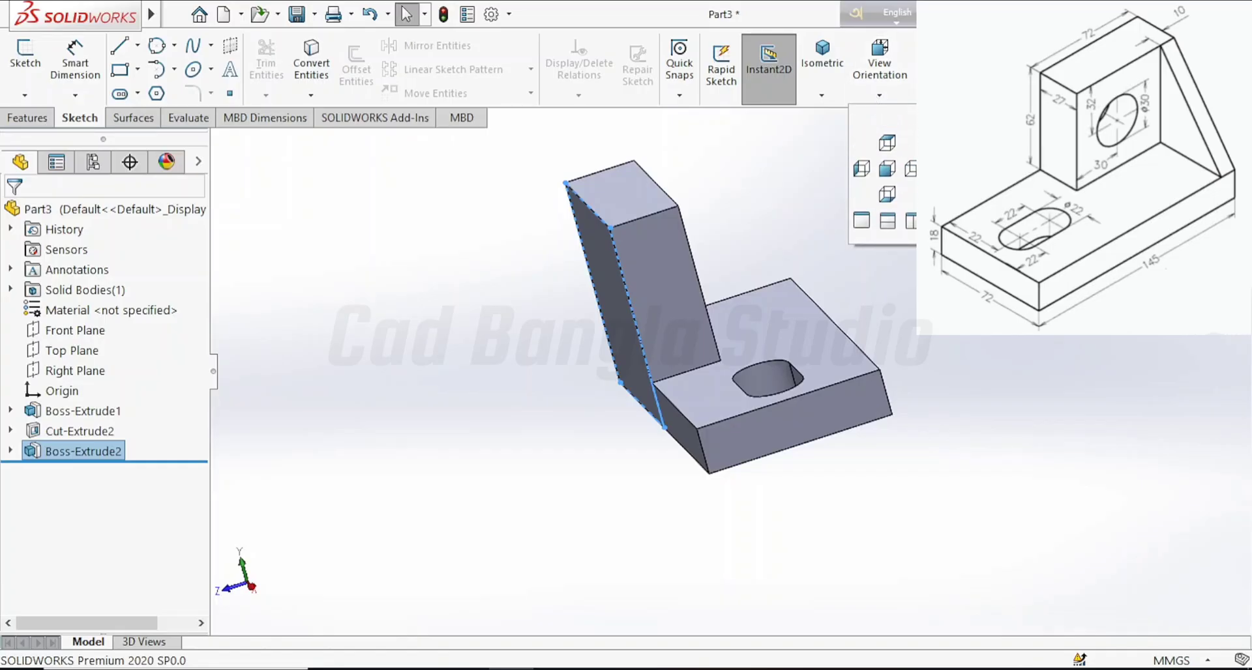
pyautogui.click(887, 144)
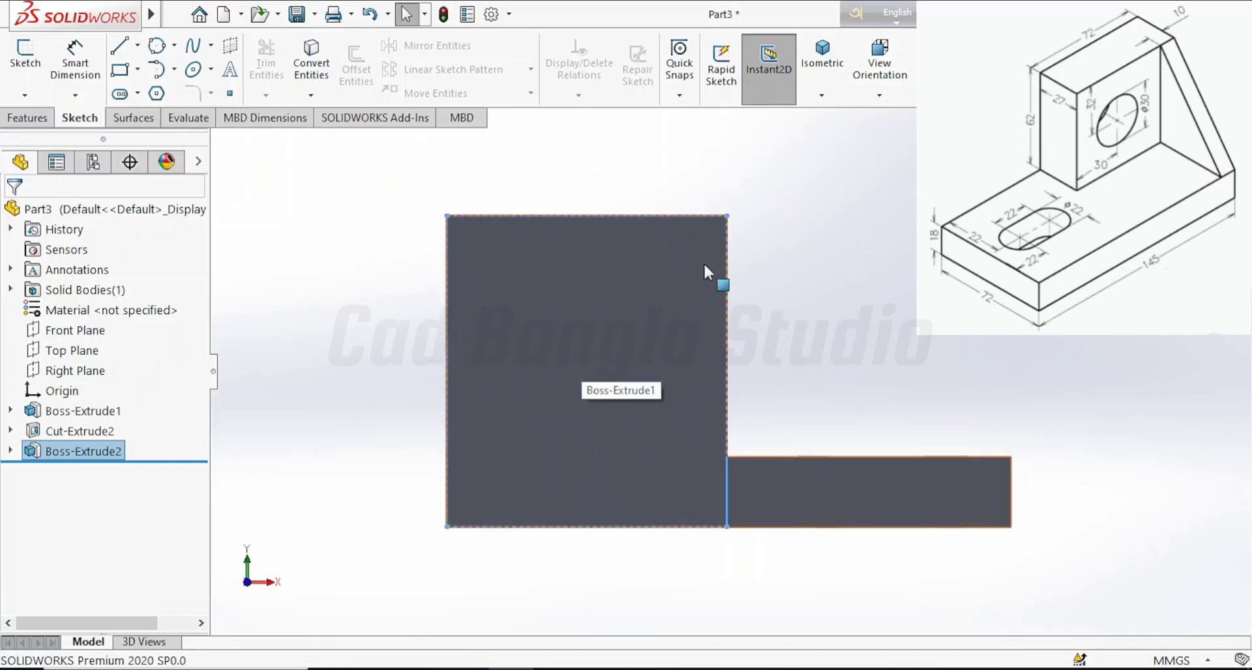
pyautogui.click(825, 74)
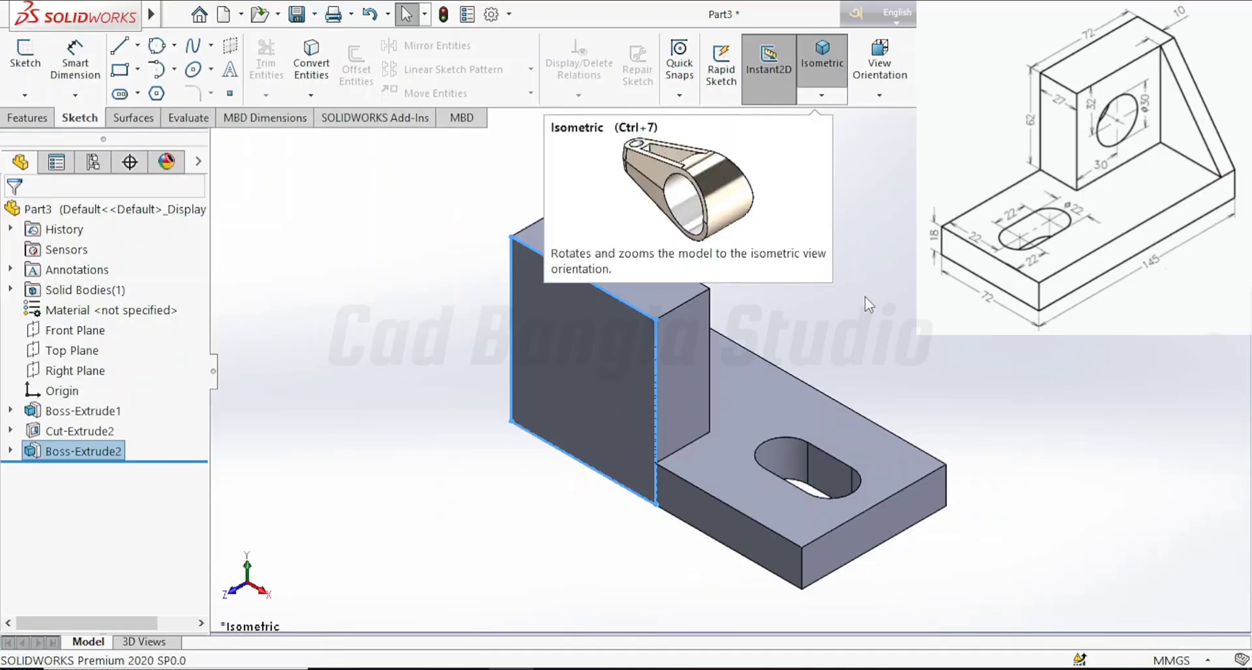
pyautogui.moveTo(926, 260); pyautogui.dragTo(715, 391, button='middle')
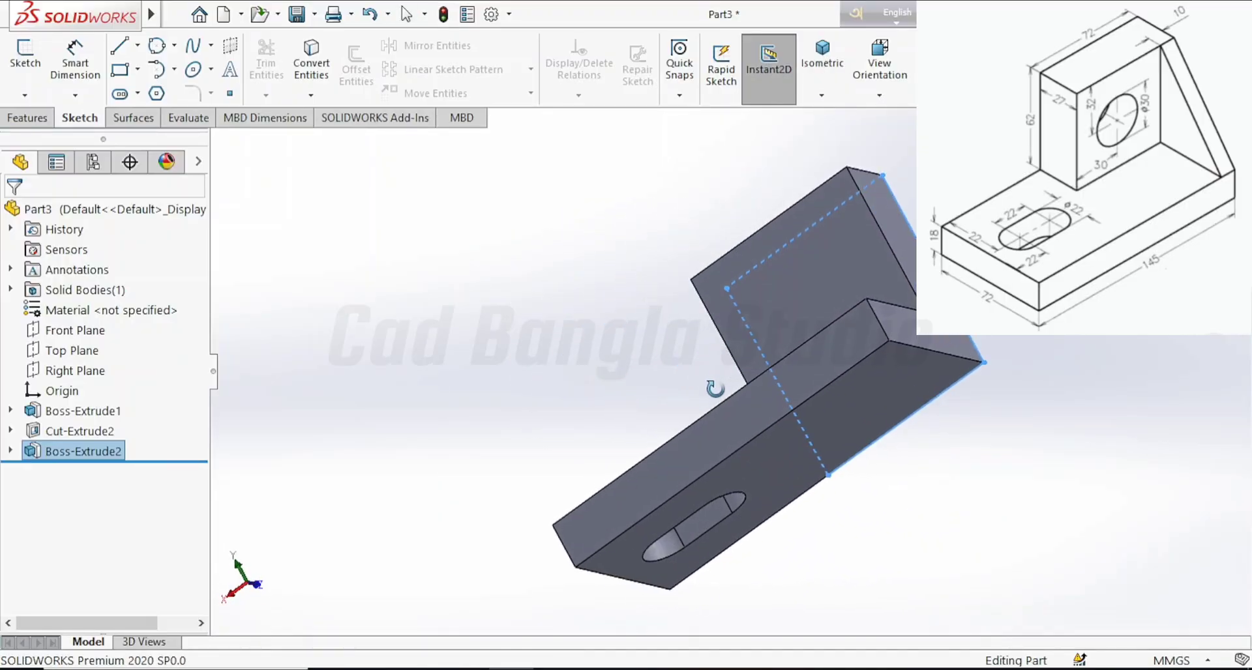
# Start a new sketch on the upright block's broad face above the base plate, viewed normal to that face.
pyautogui.moveTo(952, 215); pyautogui.dragTo(1020, 347, button='middle')
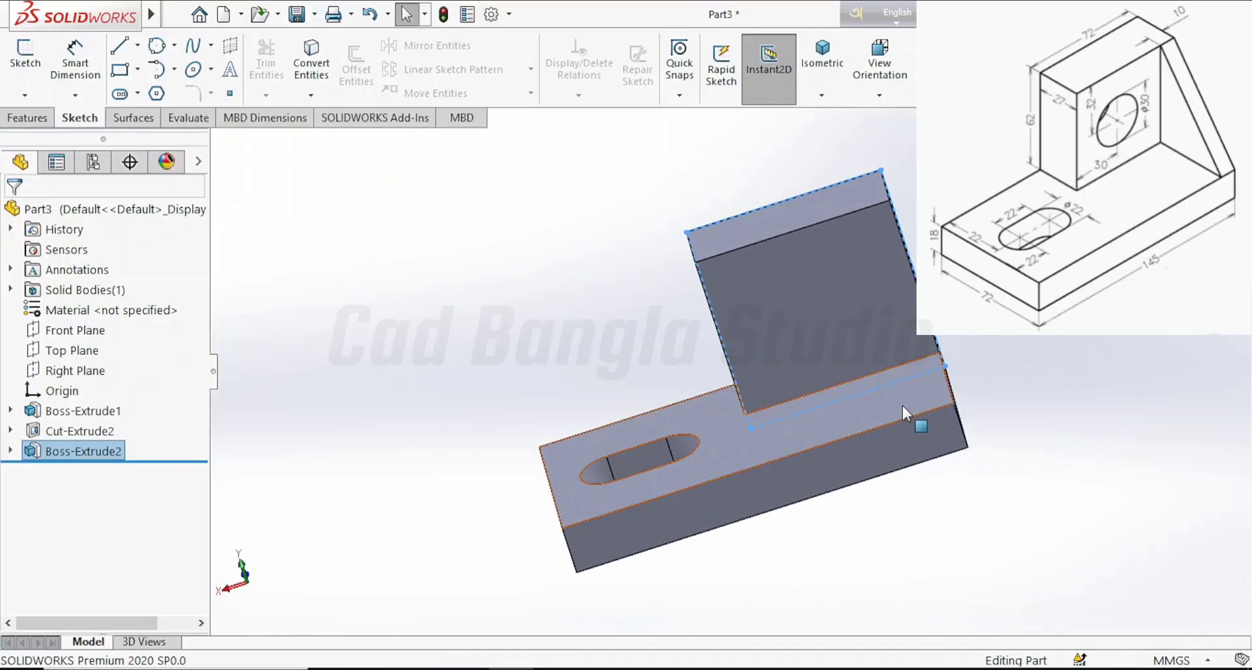
pyautogui.click(833, 326)
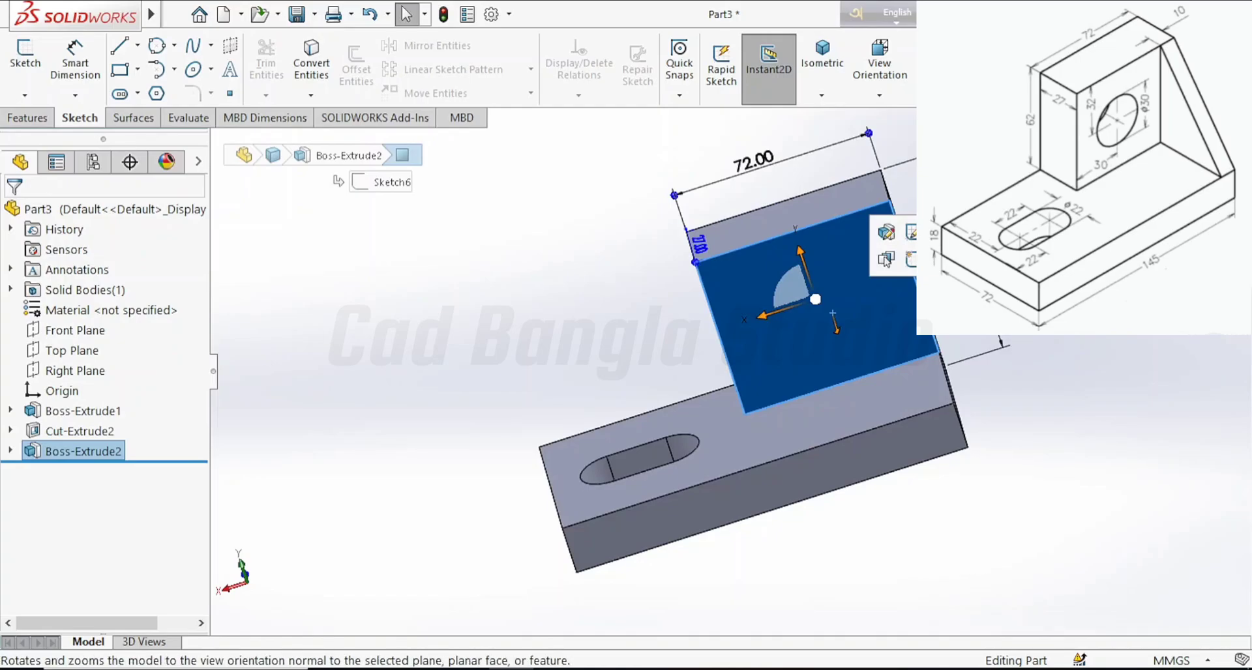
pyautogui.click(882, 230)
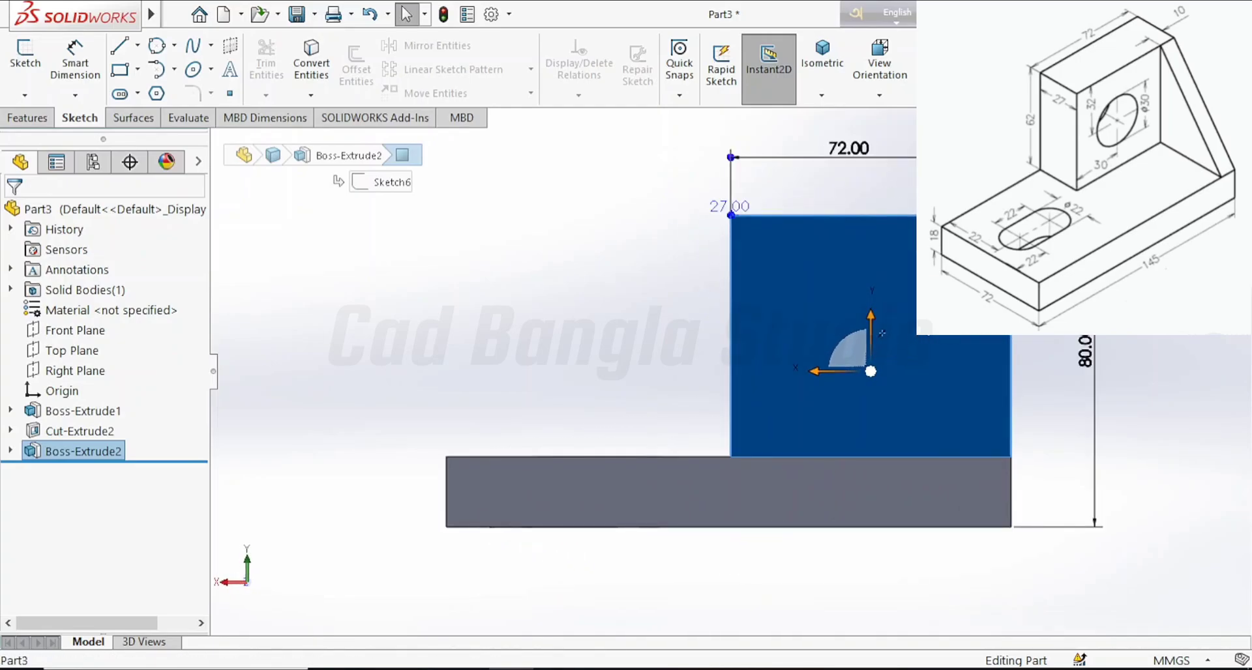
pyautogui.click(25, 53)
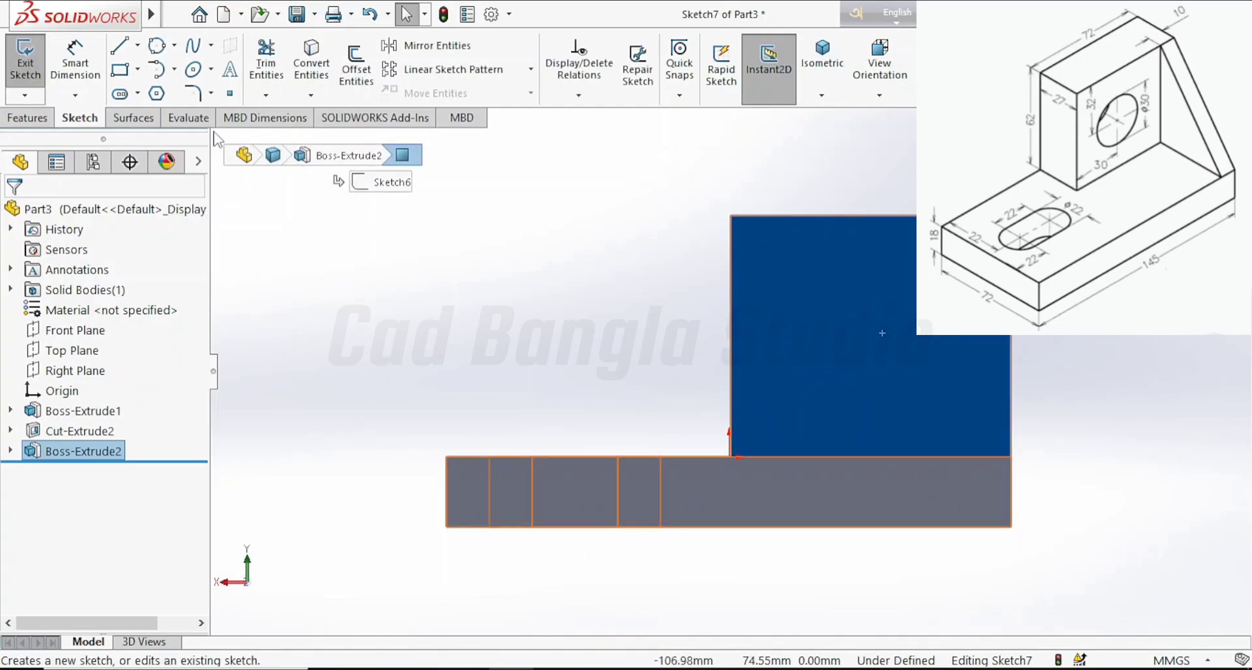
# Sketch a center-point circle about 27 mm in diameter near the middle of the upright block's face.
pyautogui.click(174, 44)
pyautogui.click(179, 67)
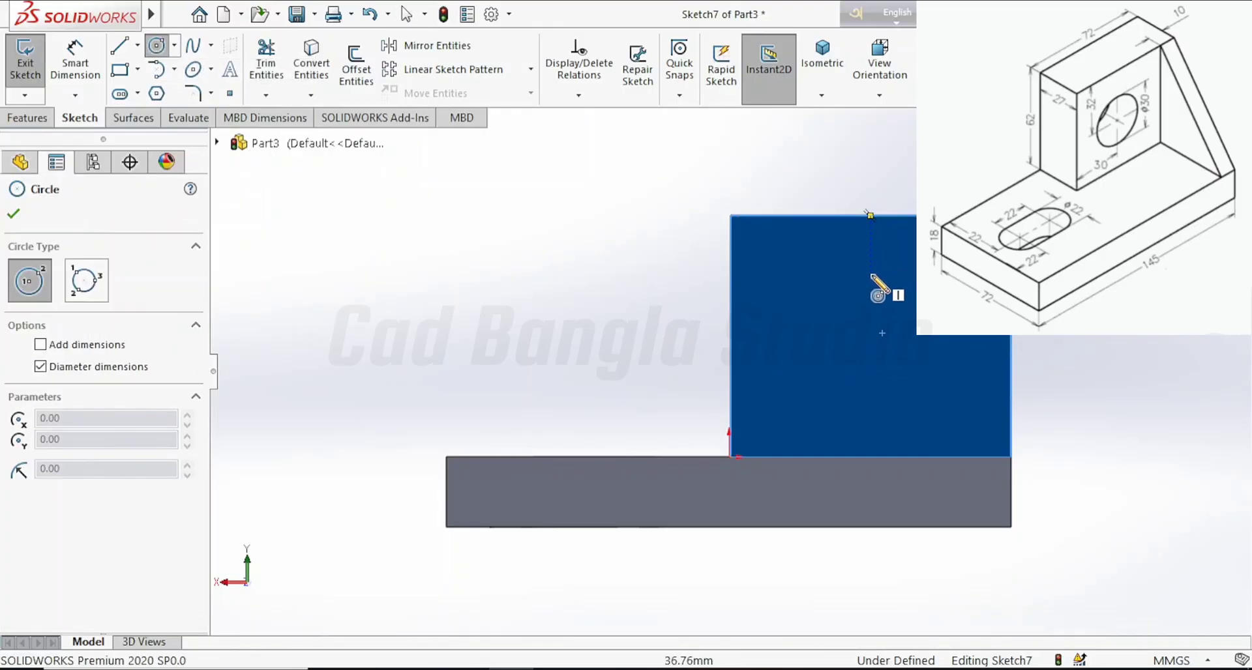
pyautogui.click(882, 336)
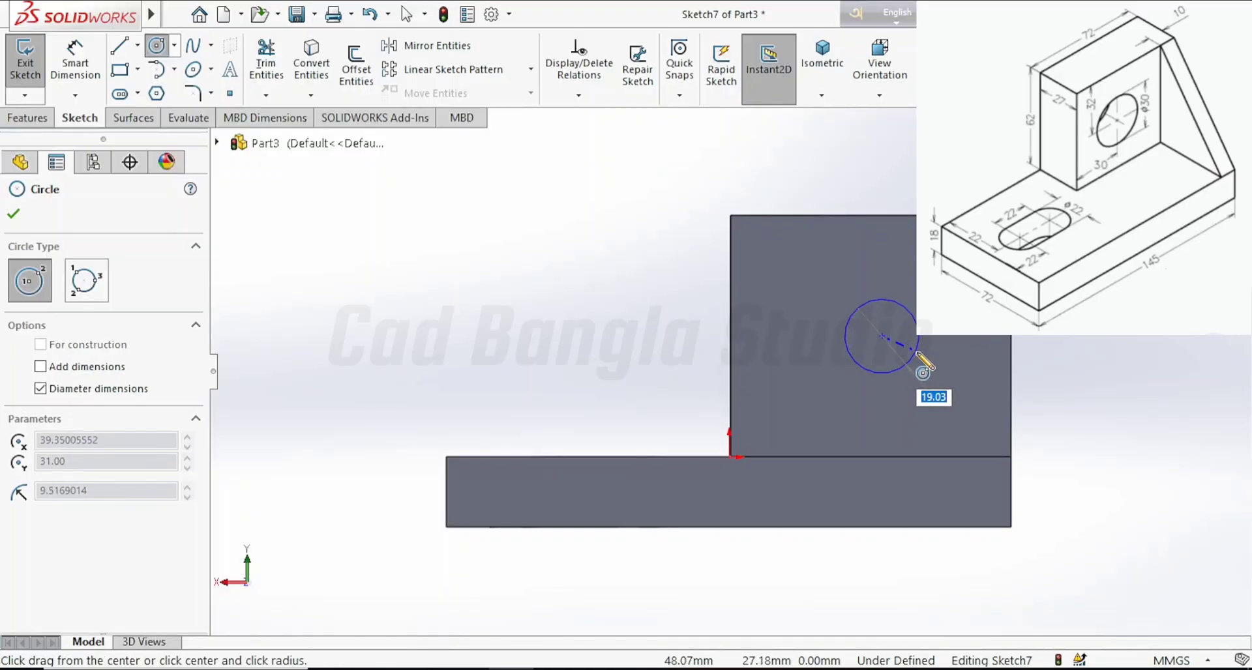
pyautogui.click(931, 359)
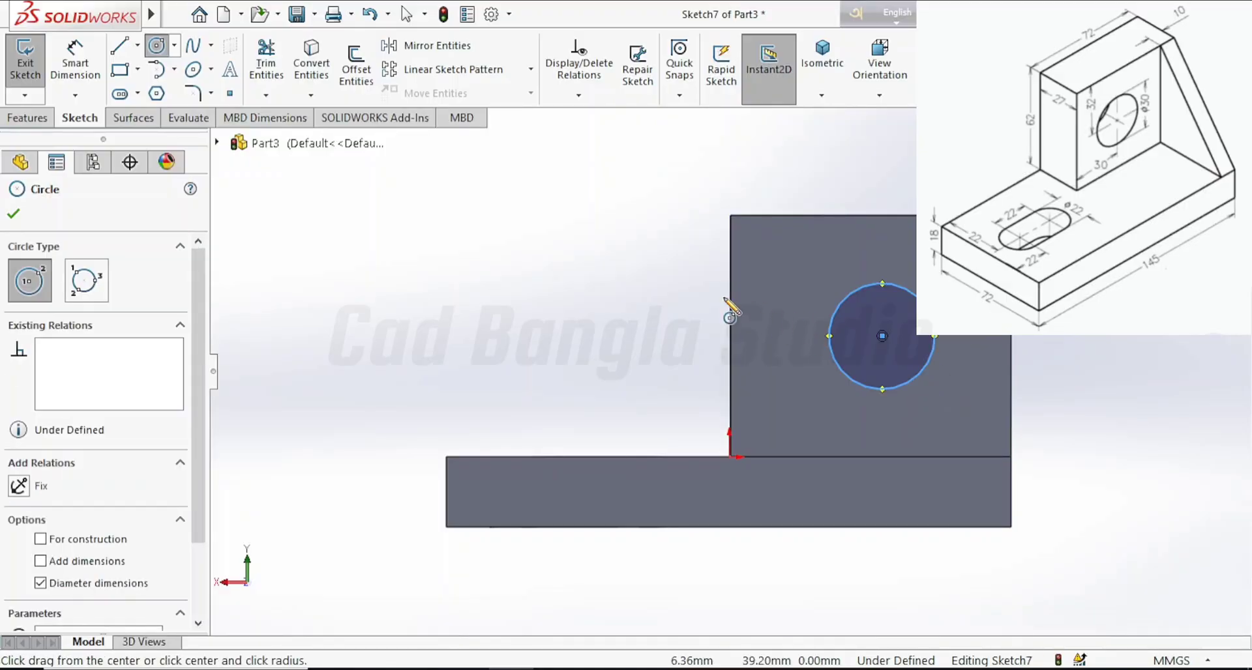
pyautogui.click(14, 214)
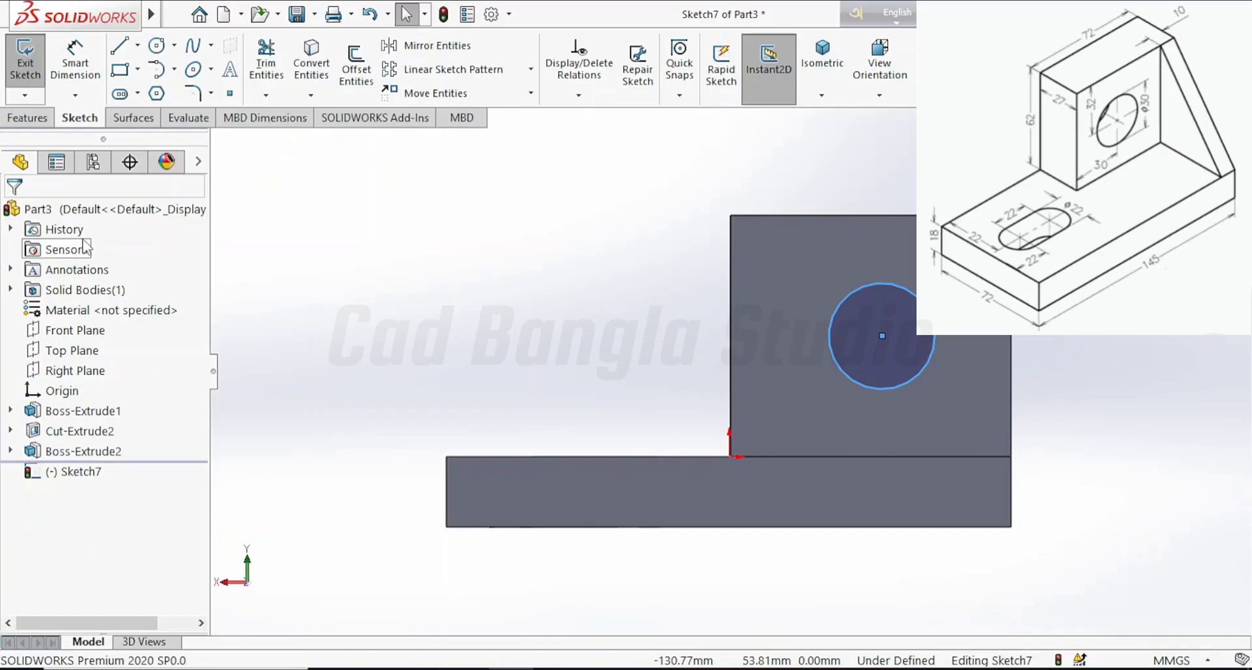
# Dimension the circle's diameter as 30 mm.
pyautogui.click(75, 62)
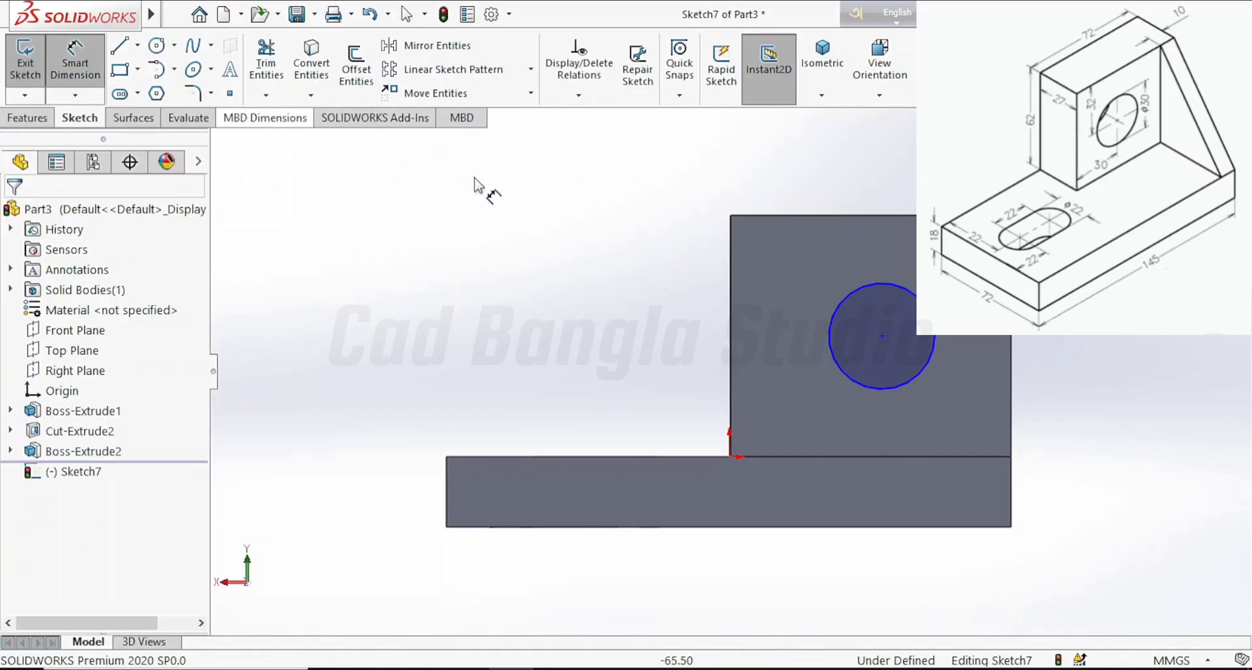
pyautogui.click(829, 333)
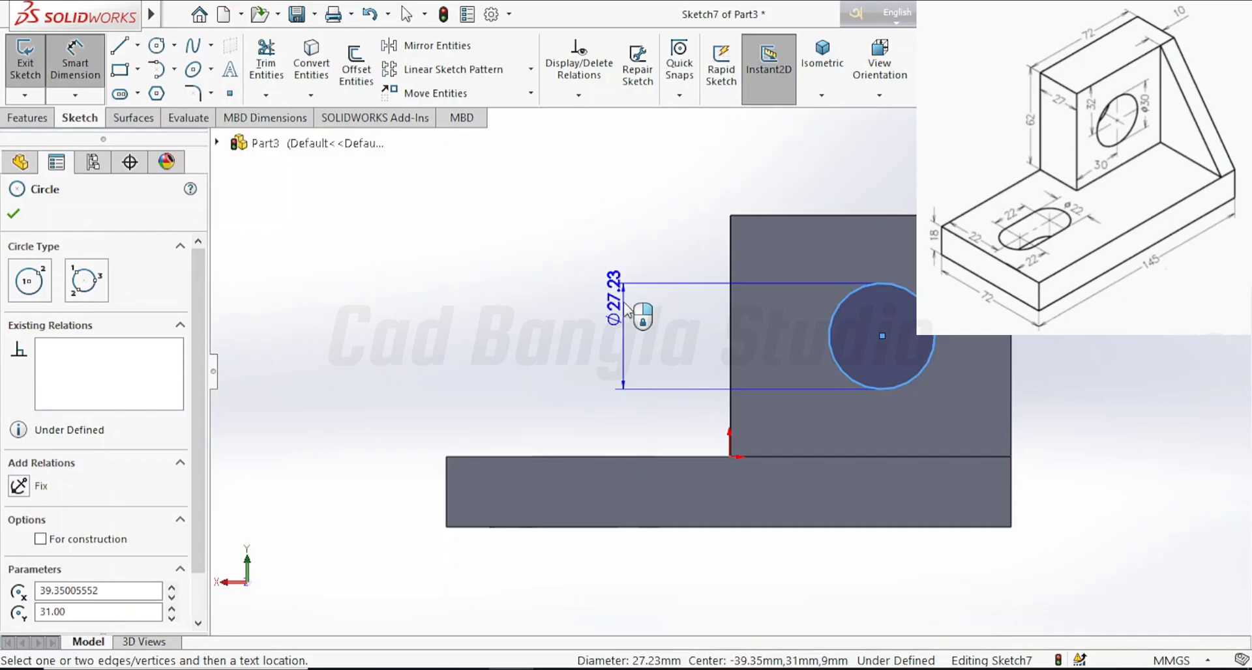
pyautogui.click(633, 328)
pyautogui.click(632, 328)
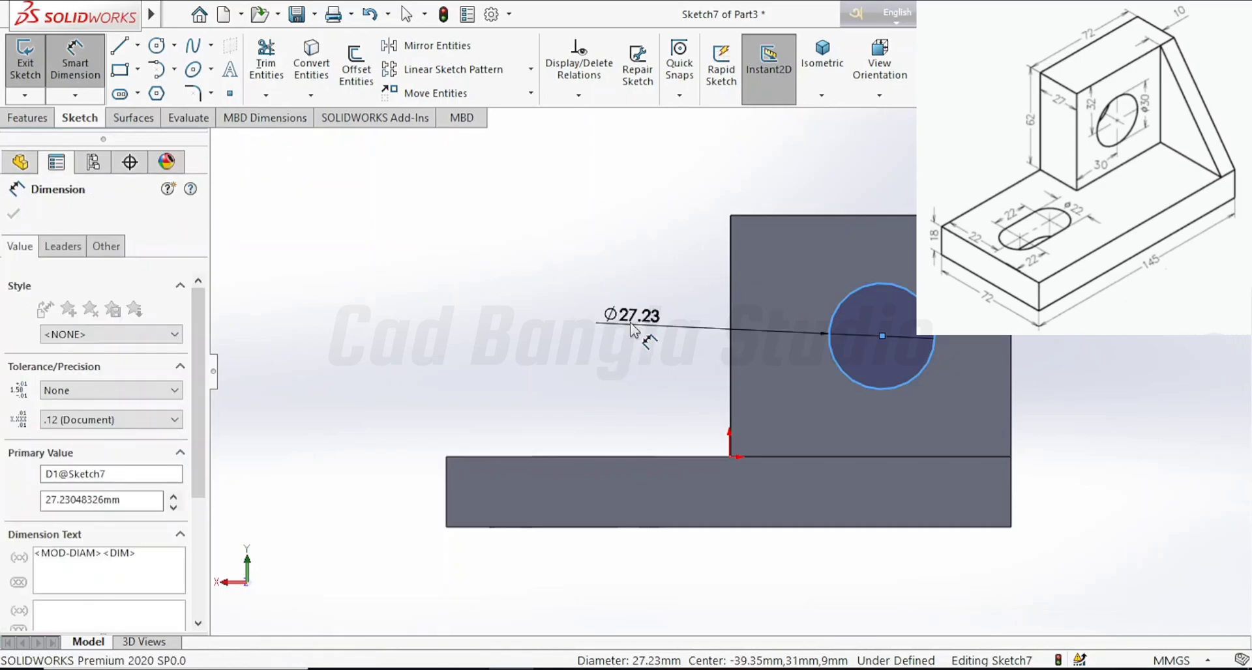
pyautogui.press('Return')
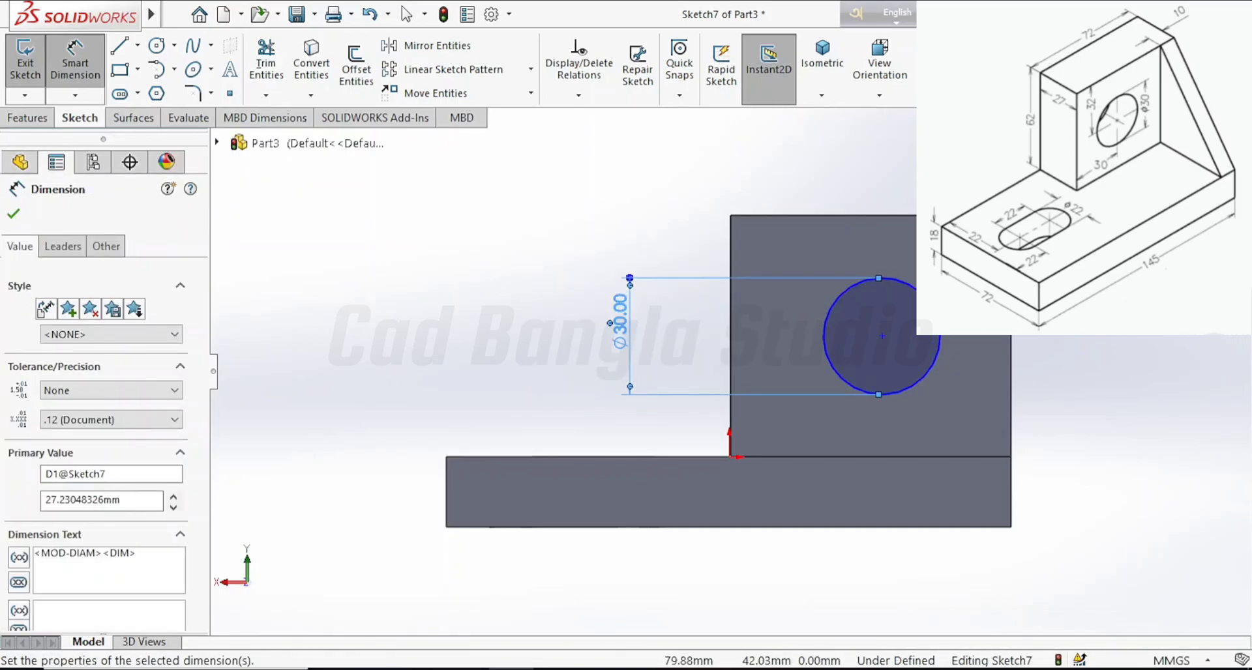
# Dimension the circle's center 30 mm from the upright block's vertical edge nearest the slot.
pyautogui.click(729, 344)
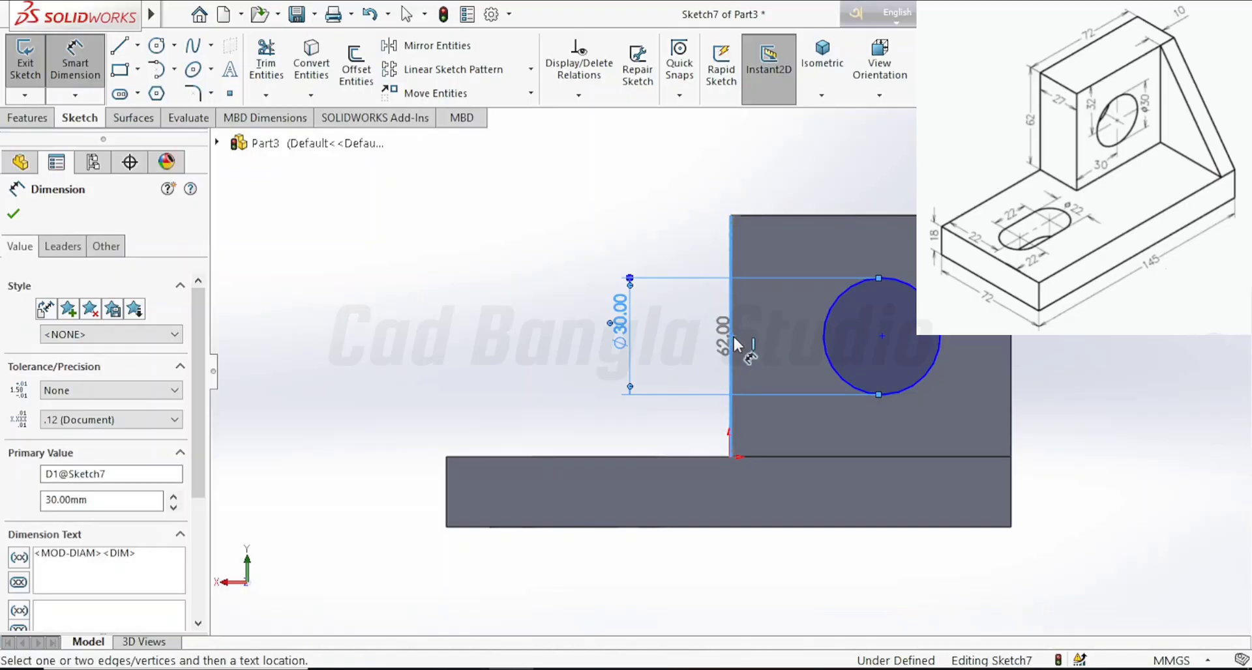
pyautogui.click(881, 336)
pyautogui.click(792, 248)
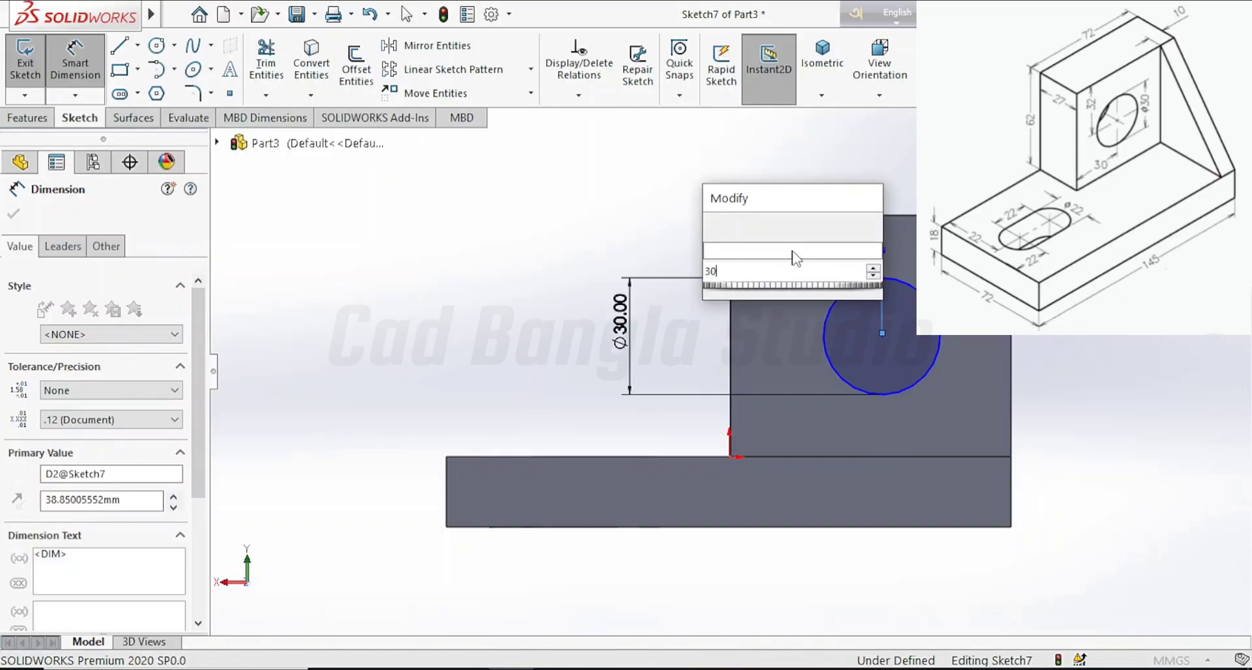
pyautogui.press('Return')
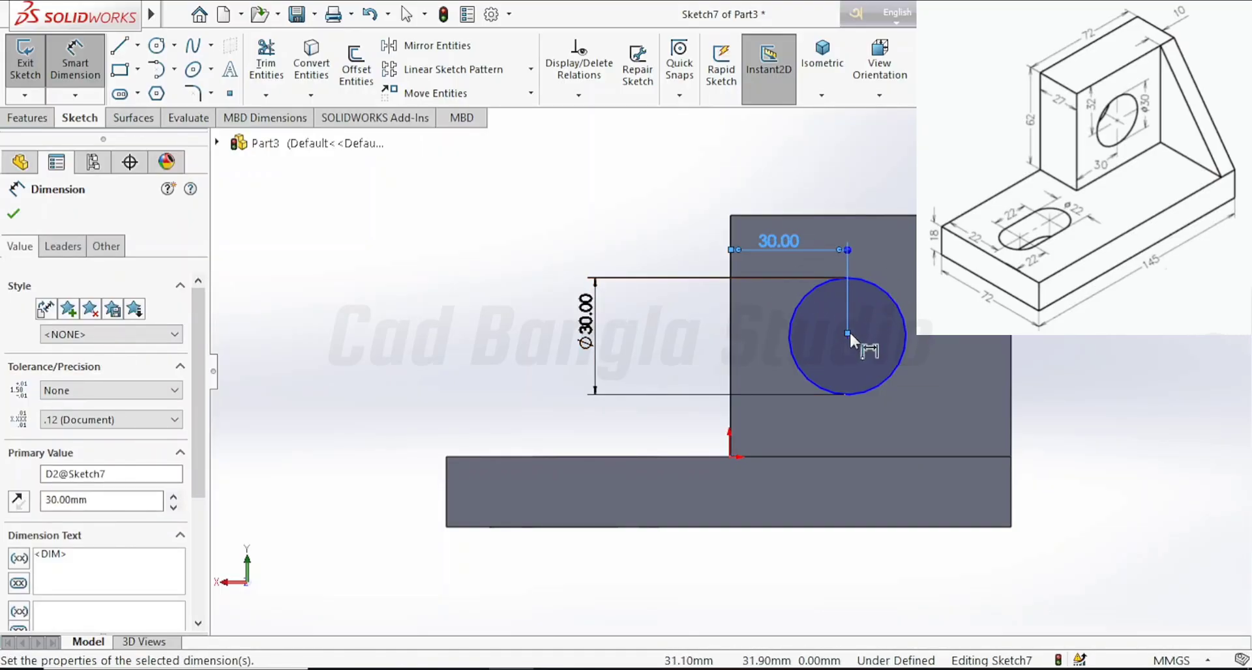
pyautogui.click(847, 332)
pyautogui.press('Escape')
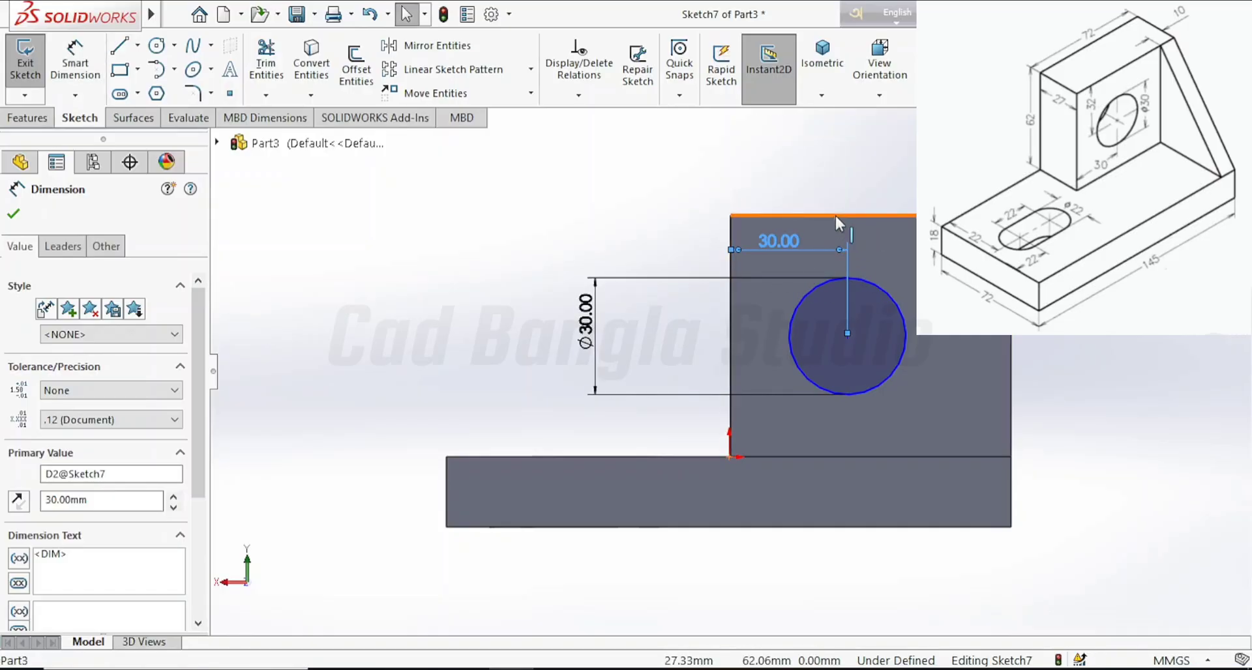
# Dimension the circle's center 32 mm below the upright block's top edge.
pyautogui.click(75, 62)
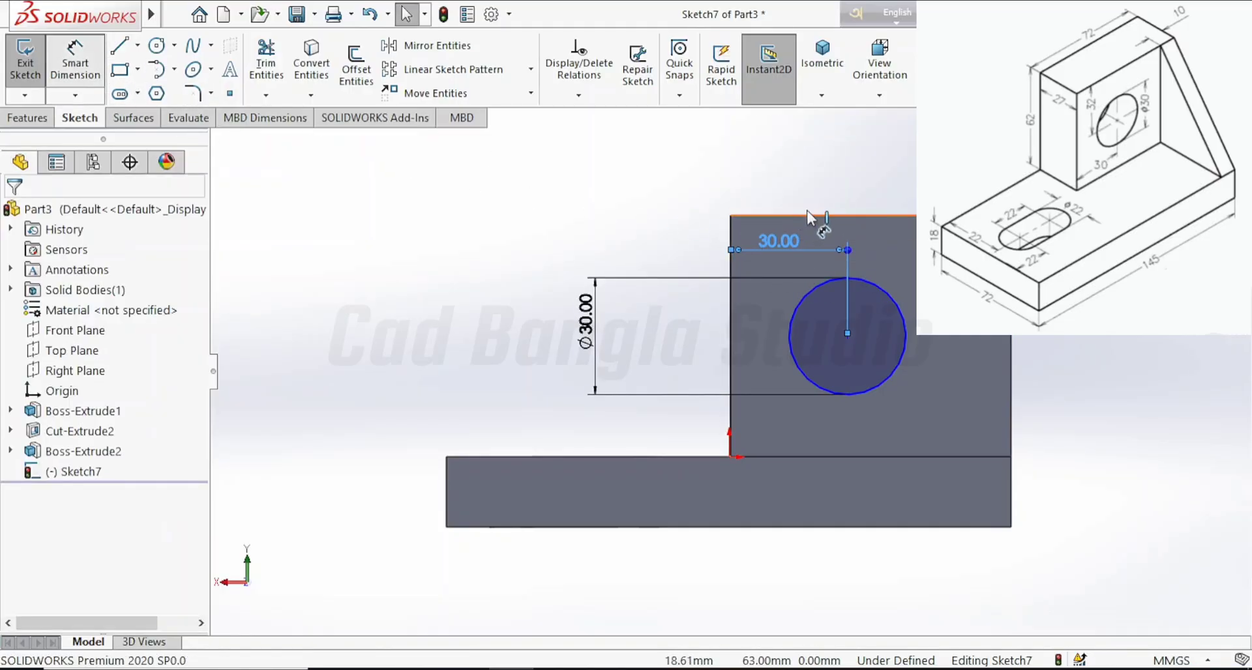
pyautogui.click(853, 216)
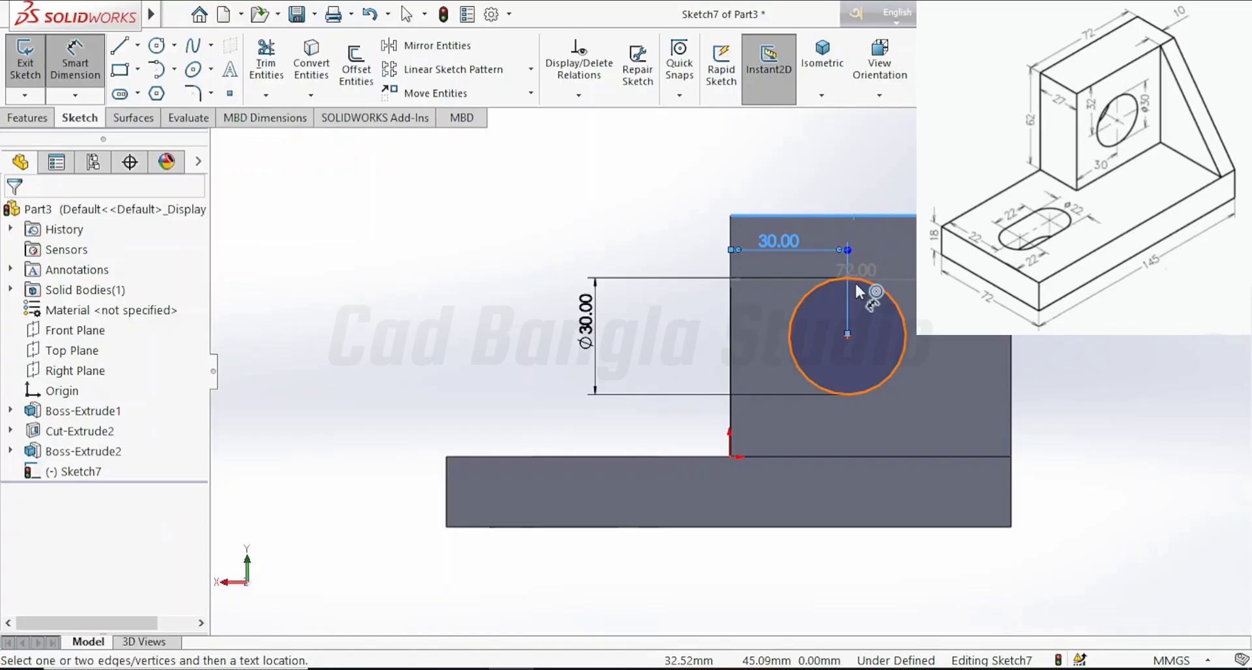
pyautogui.click(847, 333)
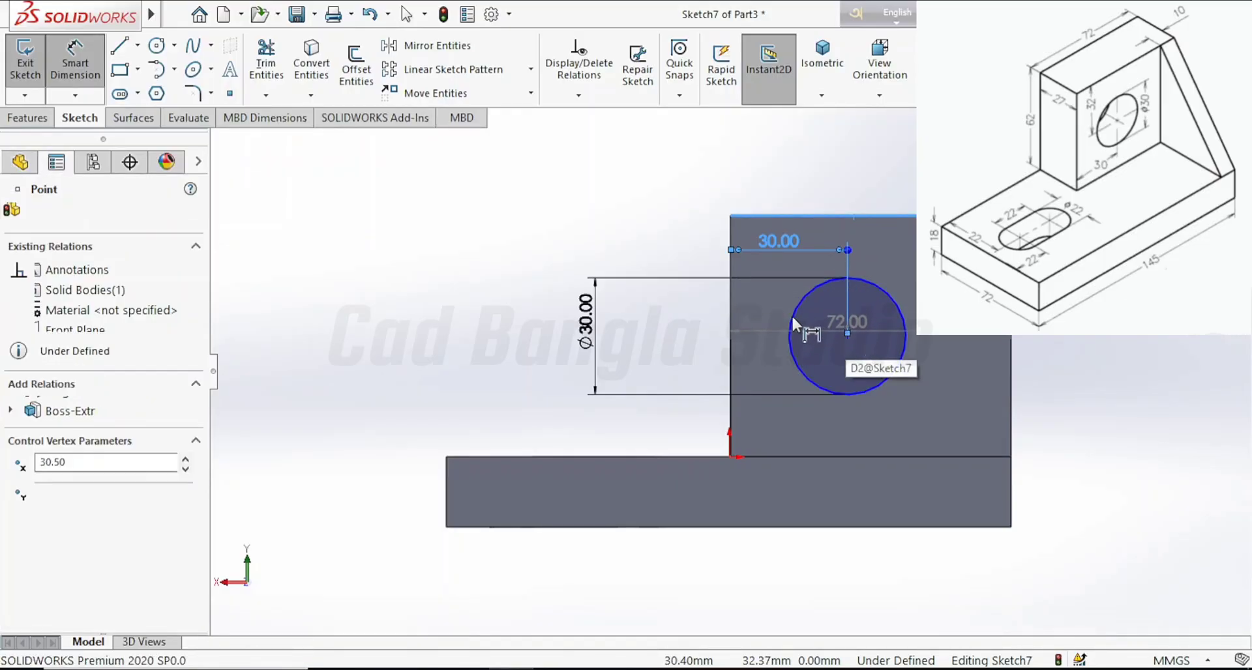
pyautogui.click(681, 268)
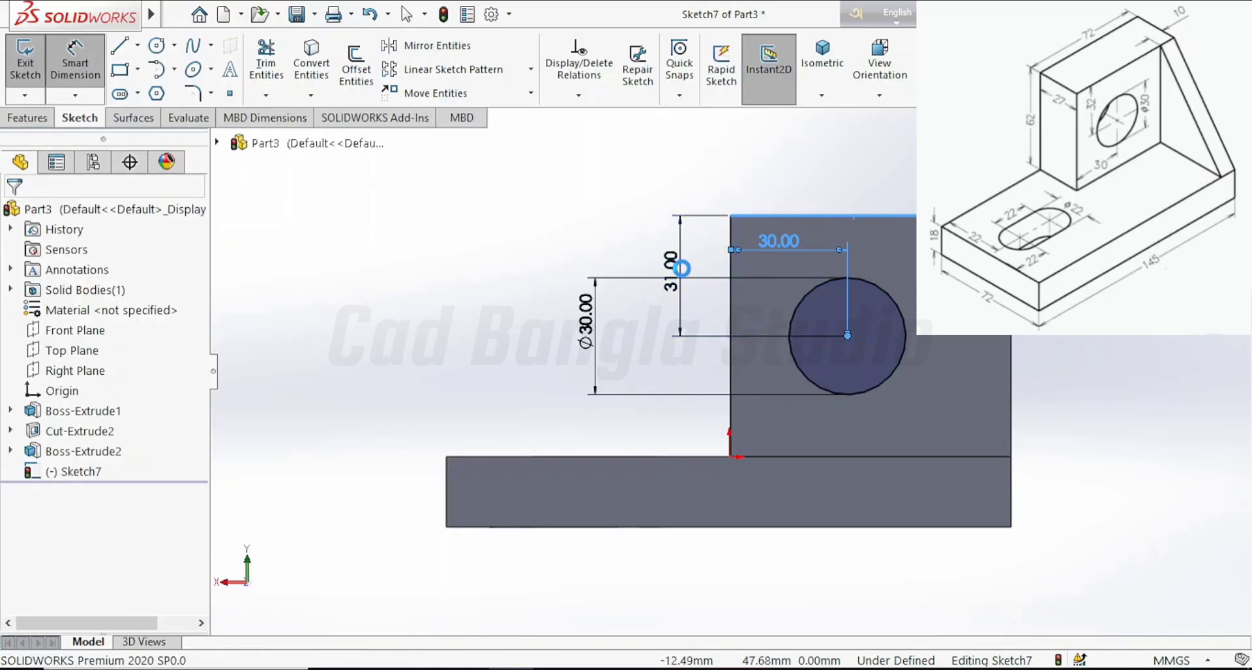
pyautogui.press('Return')
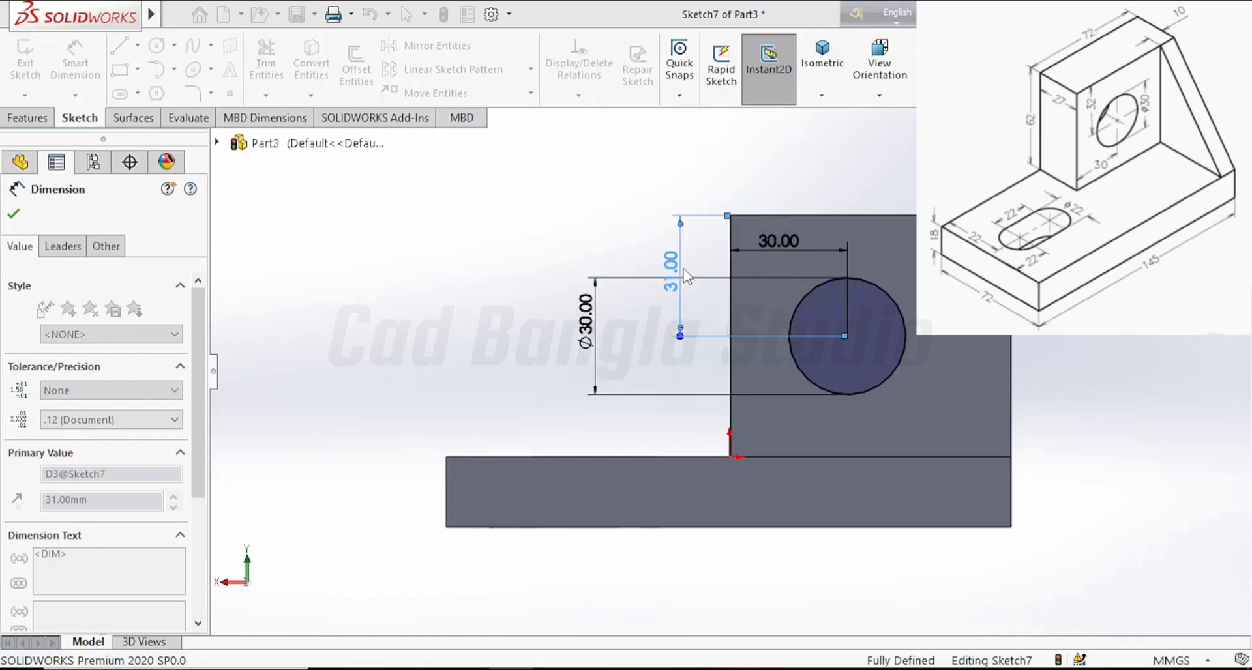
pyautogui.write('32')
pyautogui.press('Return')
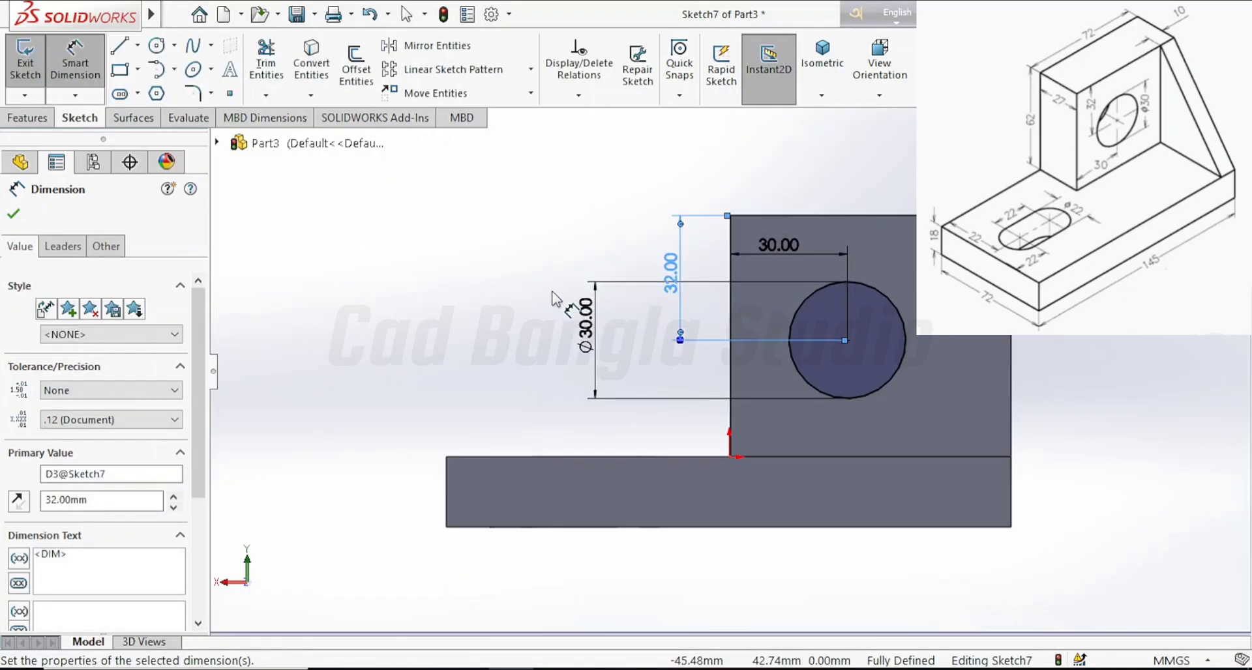
# Cut the 30 mm circle through the upright block with a blind Extruded Cut 27 mm deep.
pyautogui.click(29, 118)
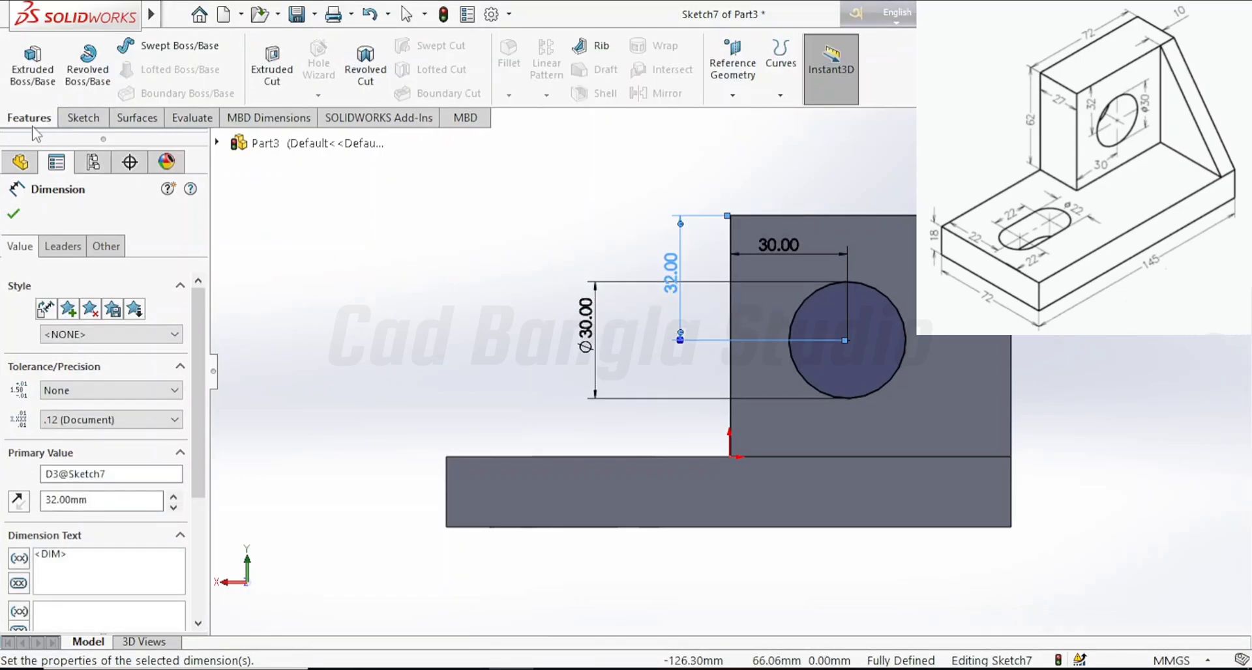
pyautogui.click(19, 219)
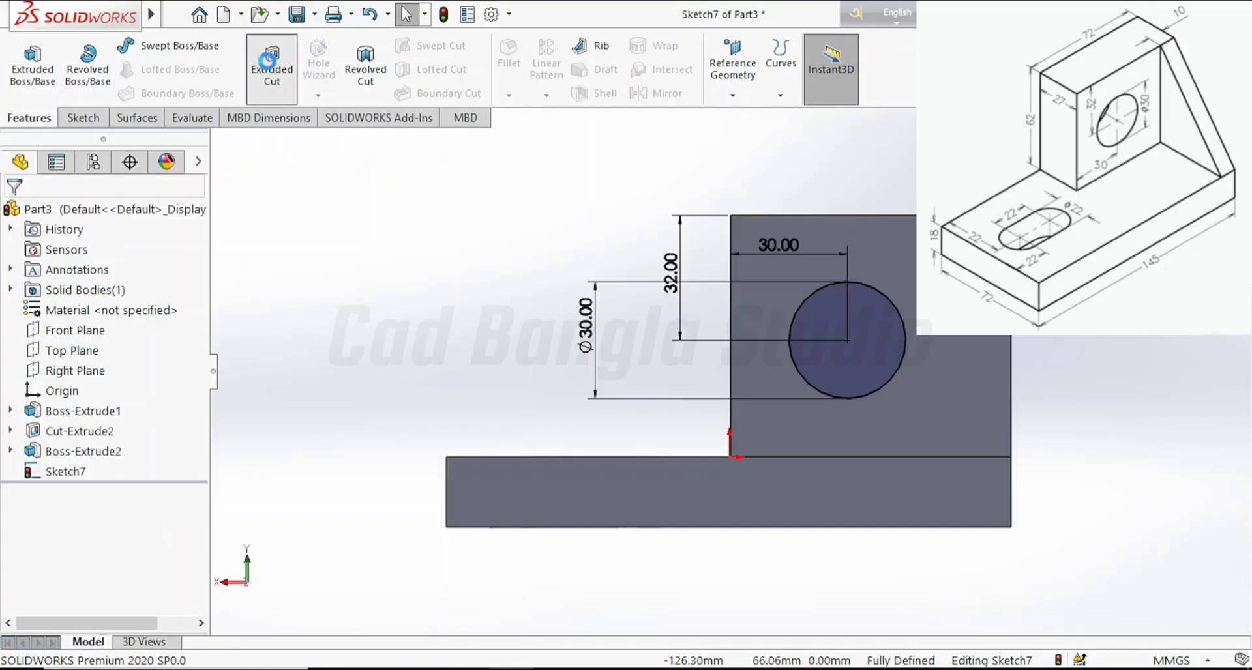
pyautogui.click(267, 60)
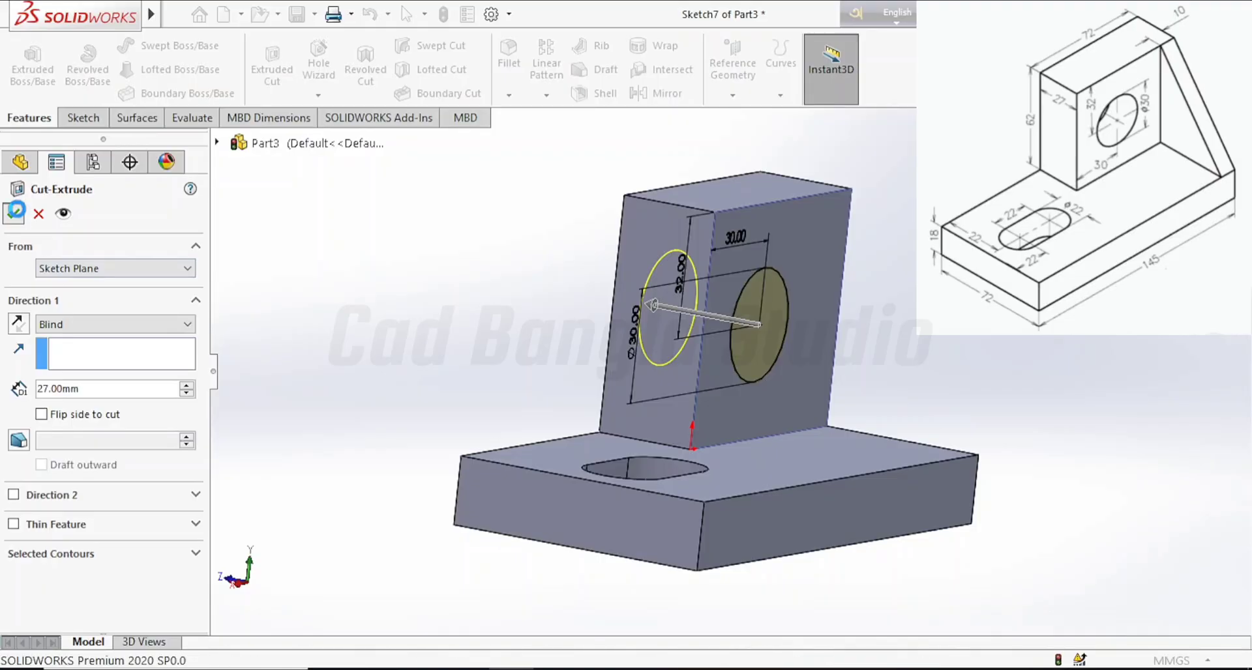
pyautogui.click(15, 214)
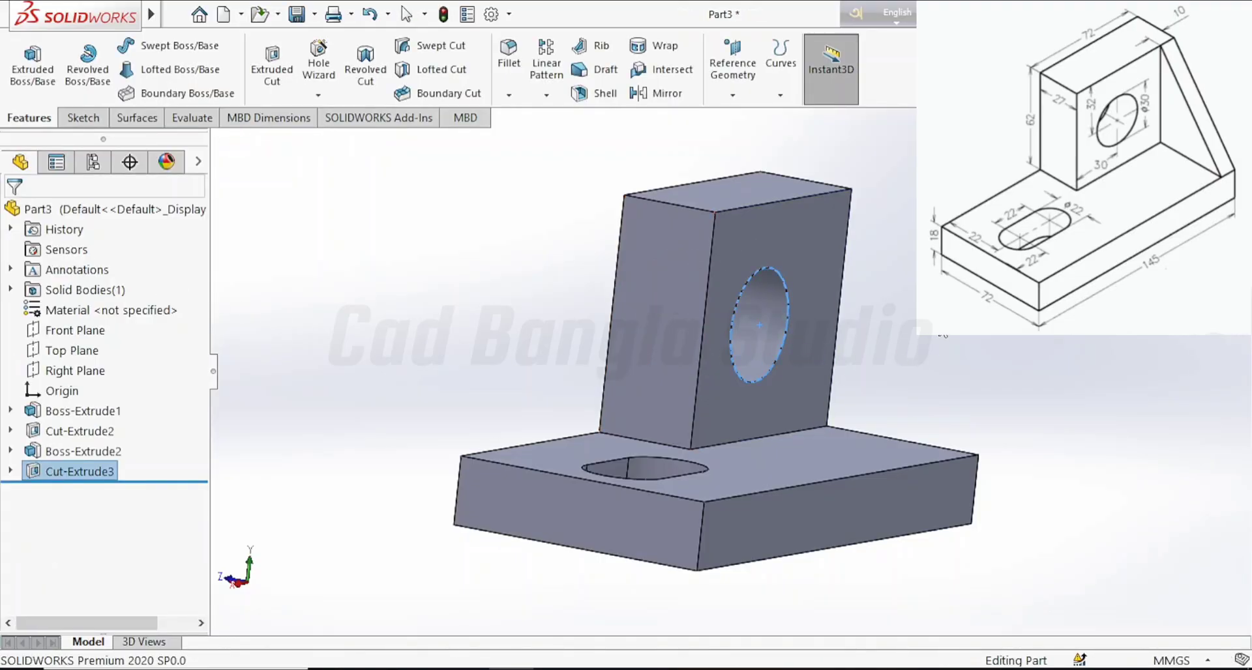
# Start a new sketch on the bracket's flush L-shaped end face, viewed normal to that face.
pyautogui.moveTo(937, 337); pyautogui.dragTo(715, 344, button='middle')
pyautogui.click(762, 385)
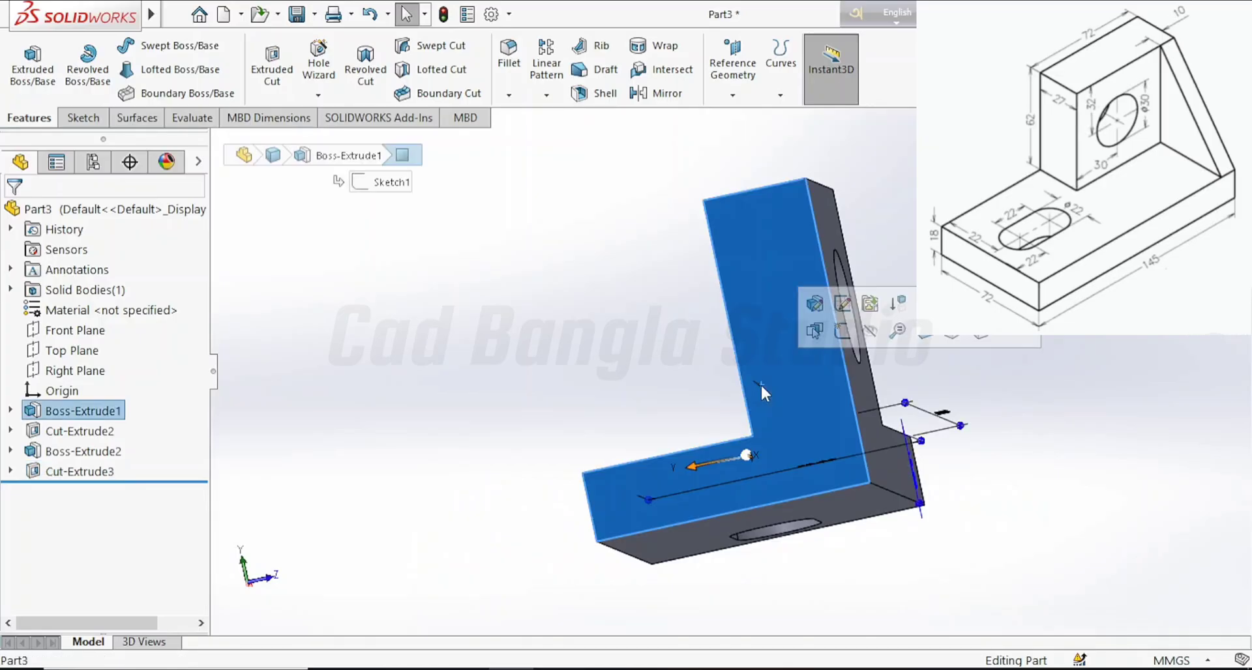
pyautogui.click(922, 337)
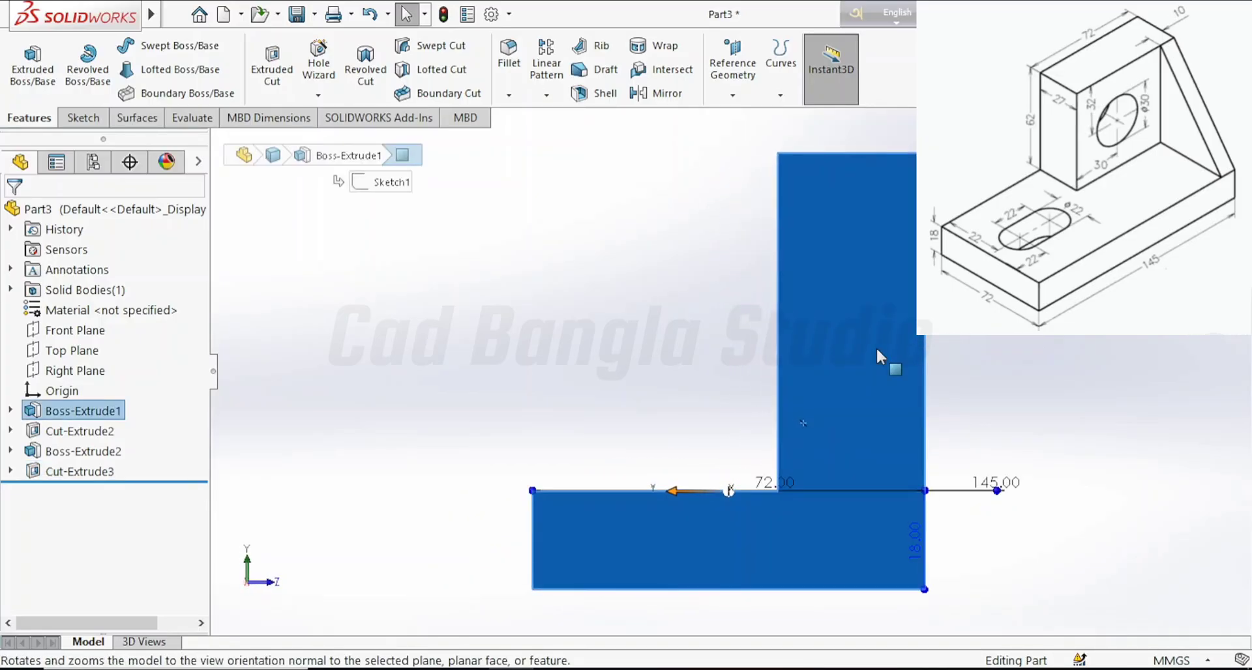
pyautogui.click(902, 344)
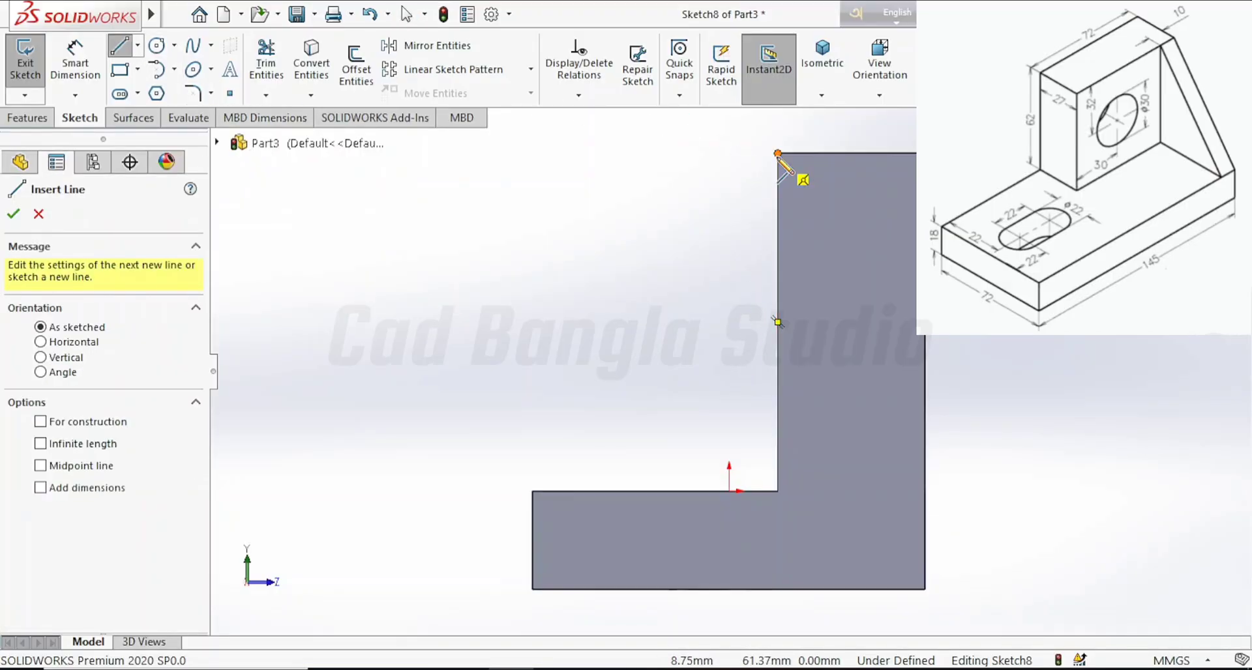
# Sketch a diagonal line from the upright block's top inner corner to the base plate's top outer corner, and exit the sketch.
pyautogui.click(777, 154)
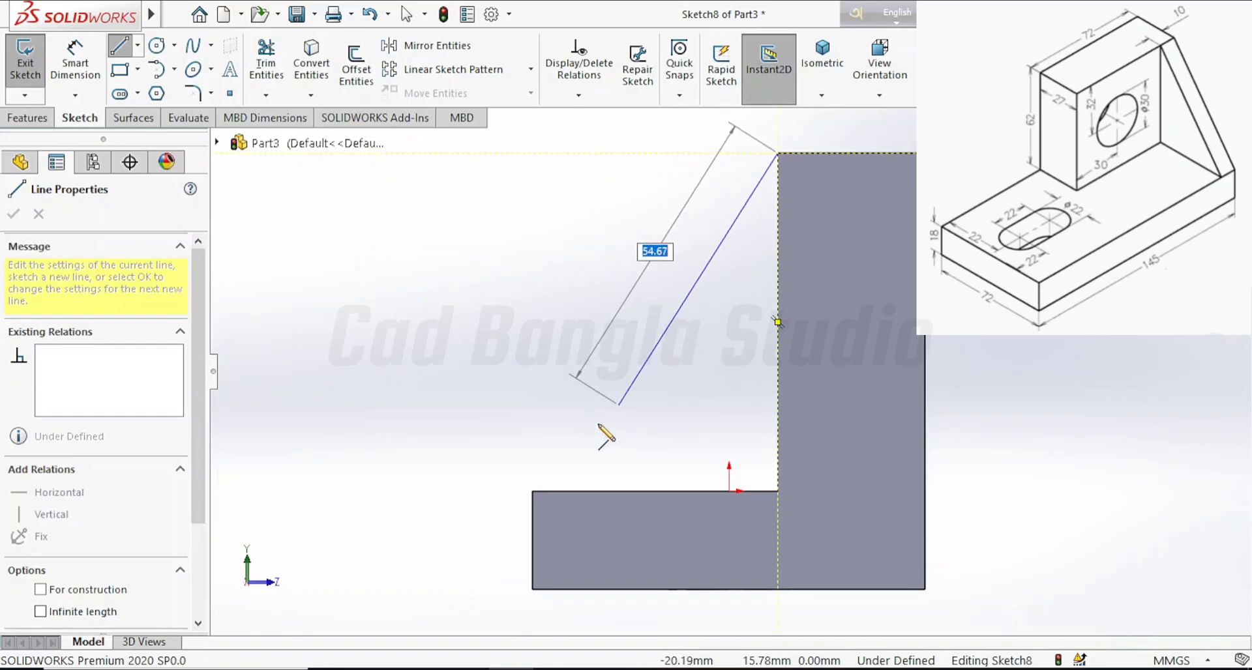
pyautogui.click(532, 491)
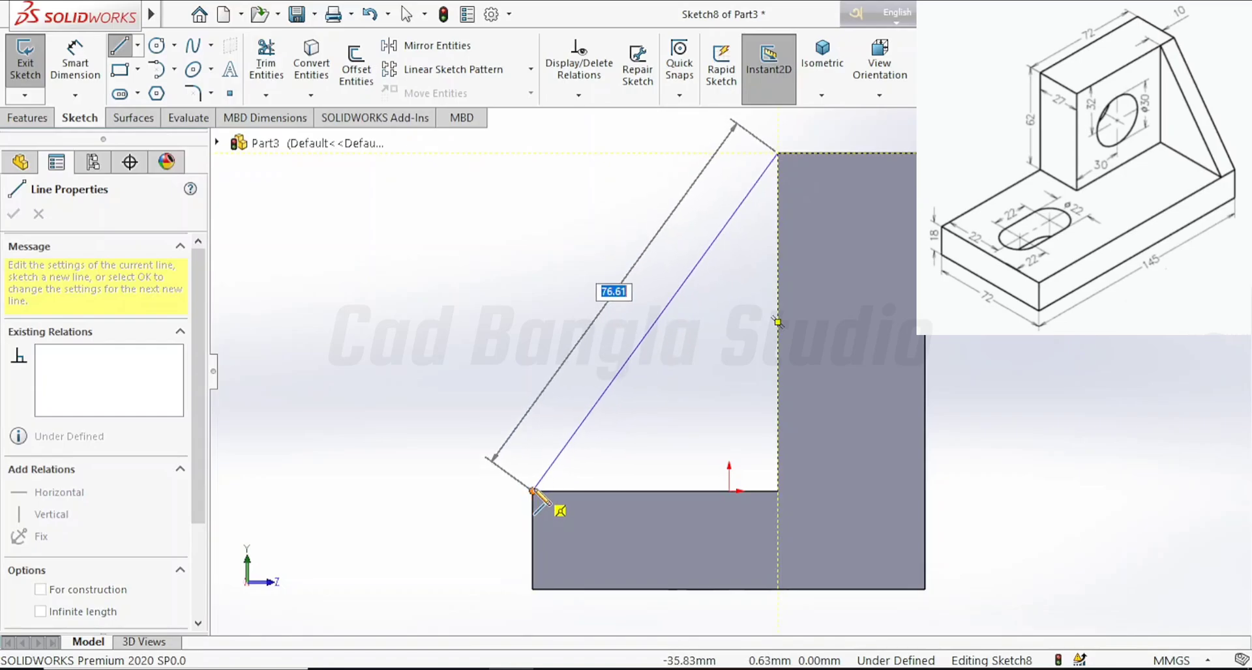
pyautogui.rightClick(873, 612)
pyautogui.click(935, 486)
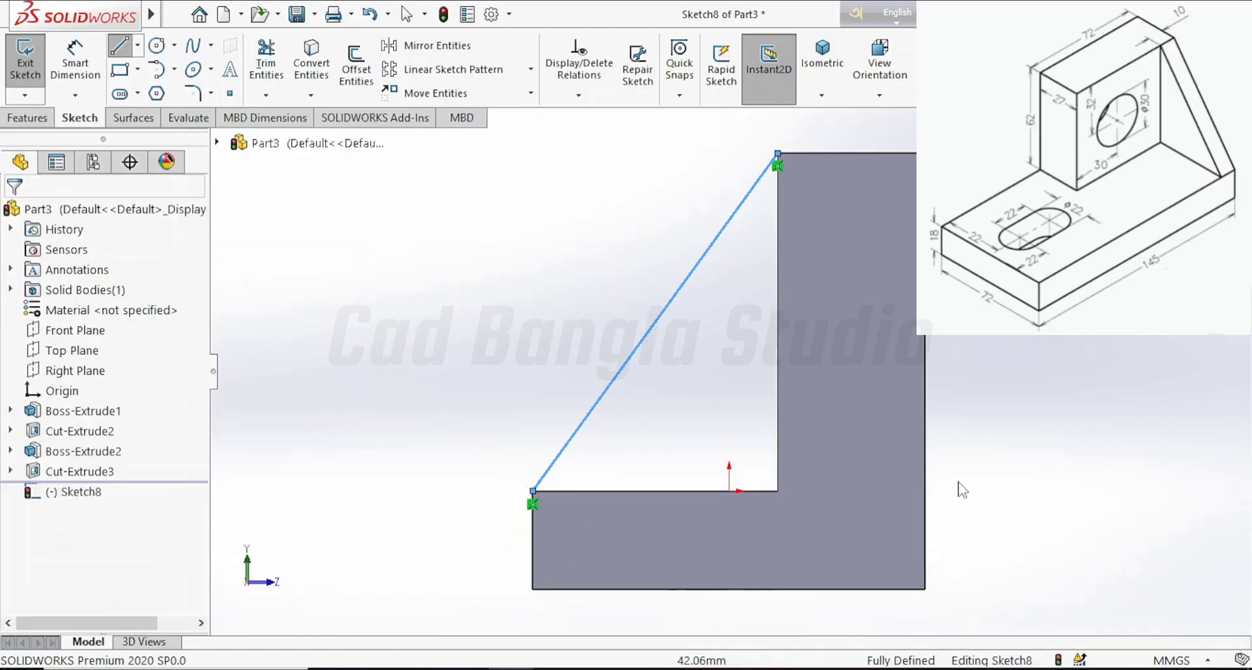
pyautogui.rightClick(1021, 483)
pyautogui.click(1230, 445)
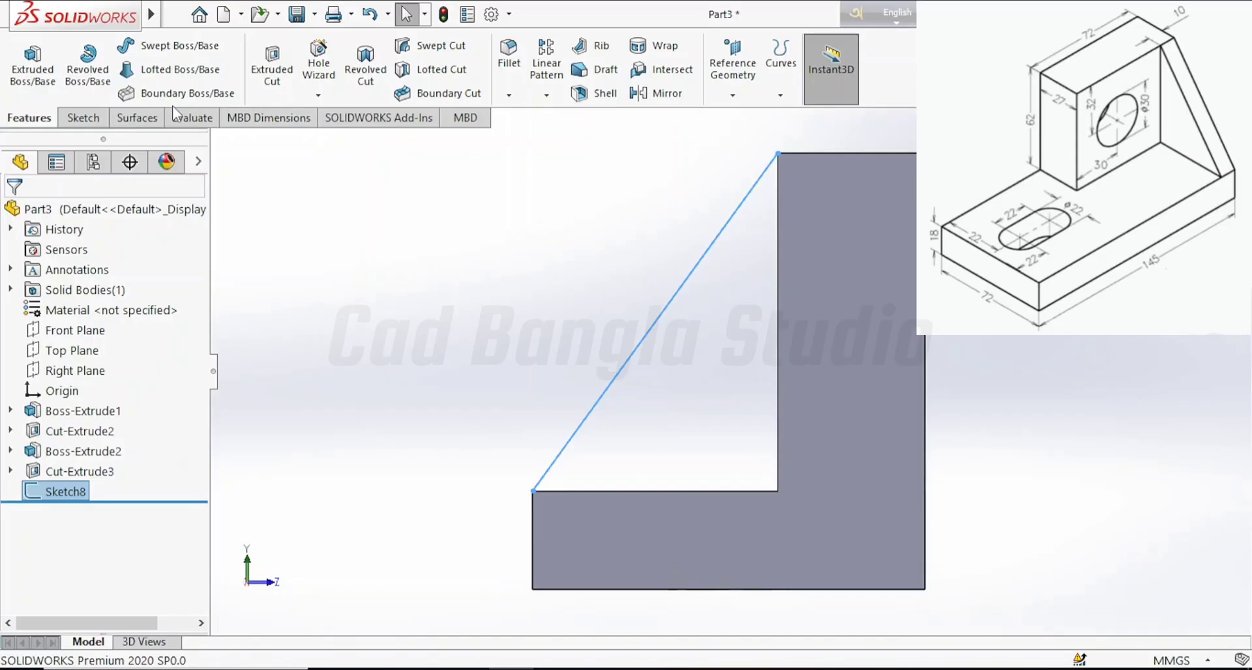
# Extrude the diagonal-line sketch, closed with the model edges, as a blind 10 mm rib with the direction reversed into the bracket.
pyautogui.click(34, 71)
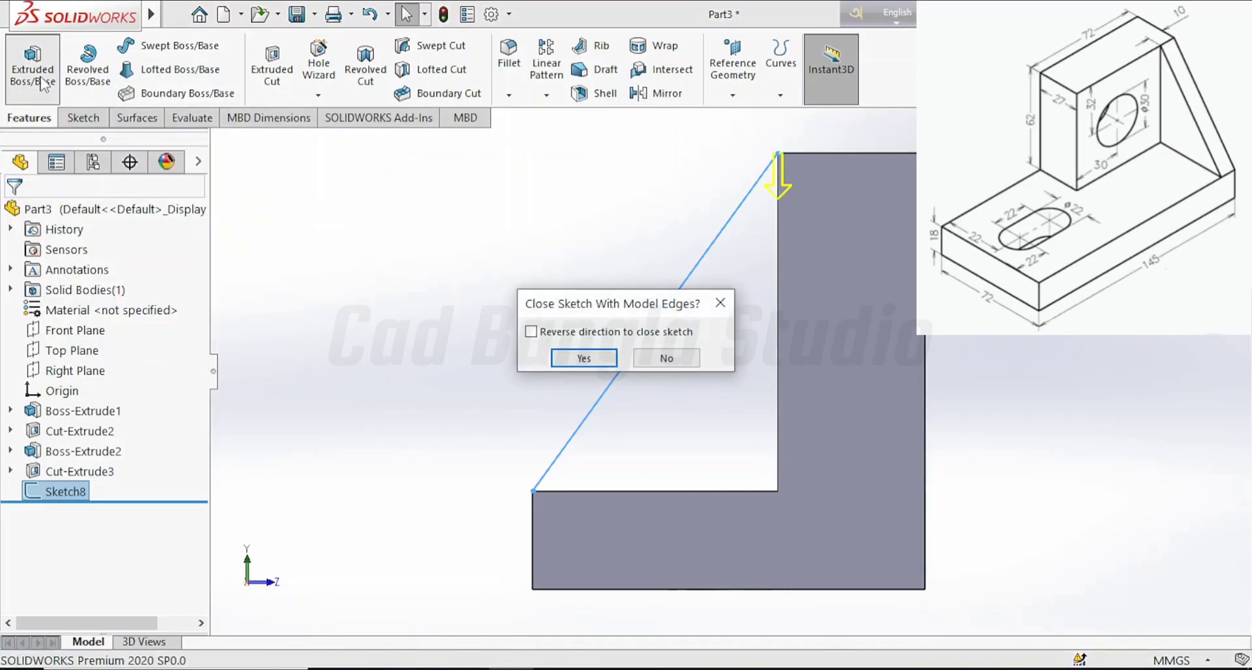
pyautogui.click(593, 357)
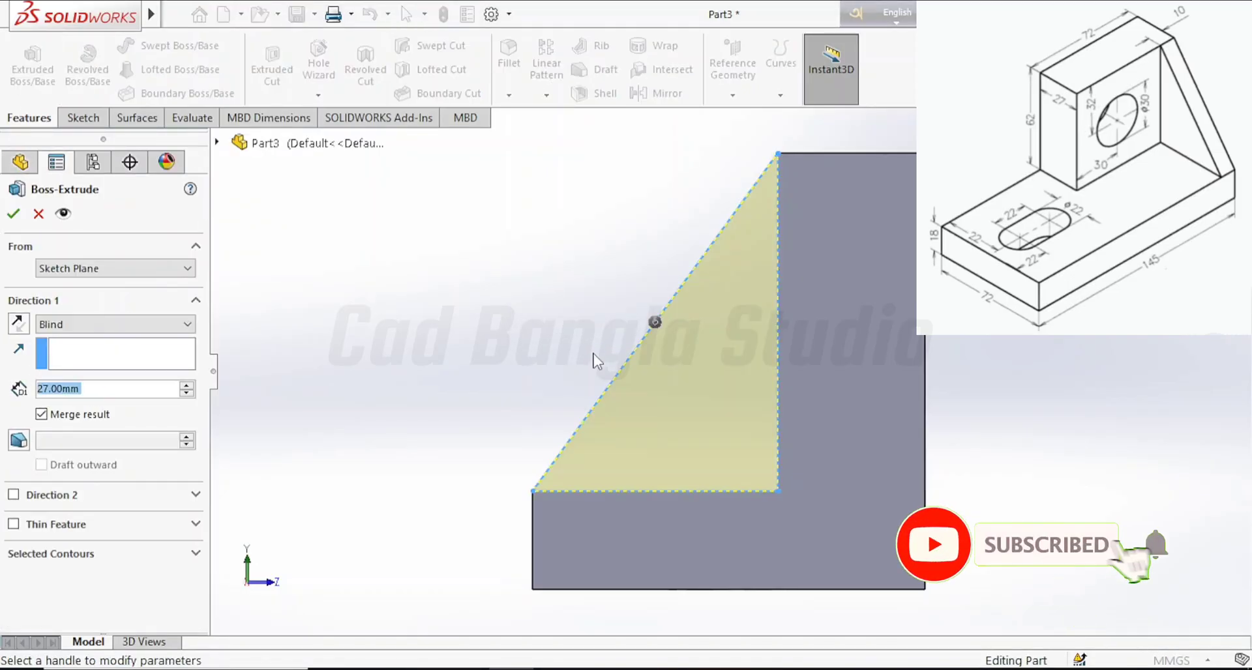
pyautogui.moveTo(596, 358)
pyautogui.mouseDown(button='middle')
pyautogui.moveTo(629, 355)
pyautogui.moveTo(665, 383)
pyautogui.mouseUp(button='middle')
pyautogui.click(18, 323)
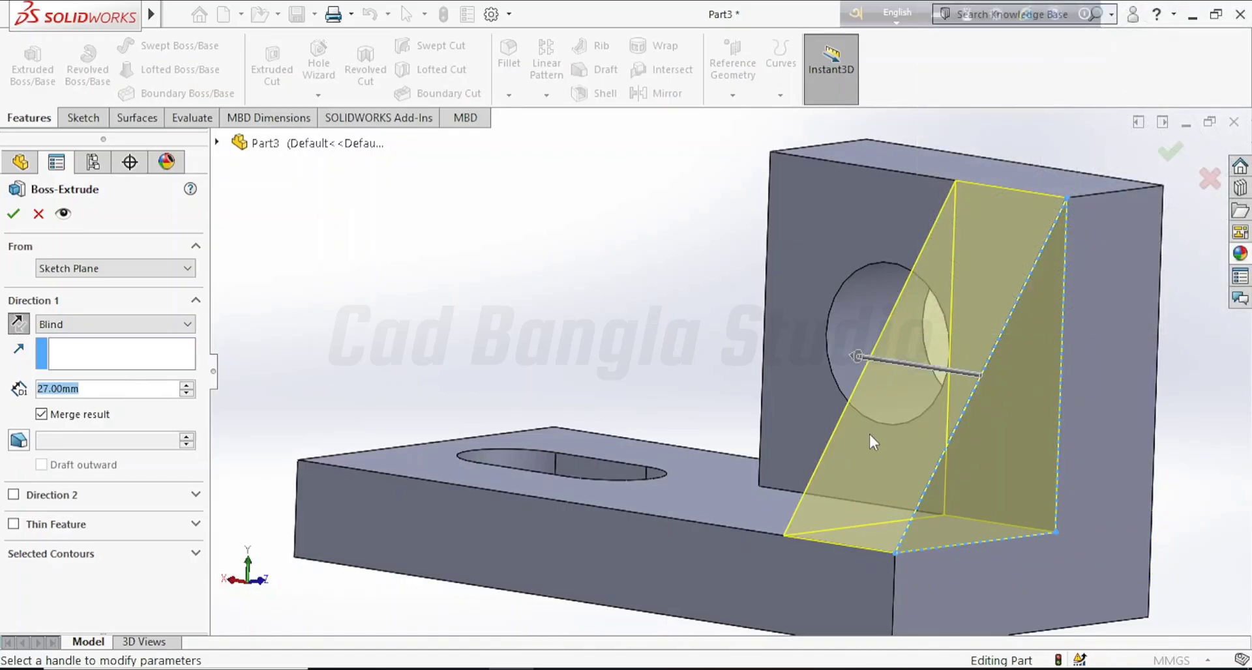
pyautogui.write('10')
pyautogui.press('Return')
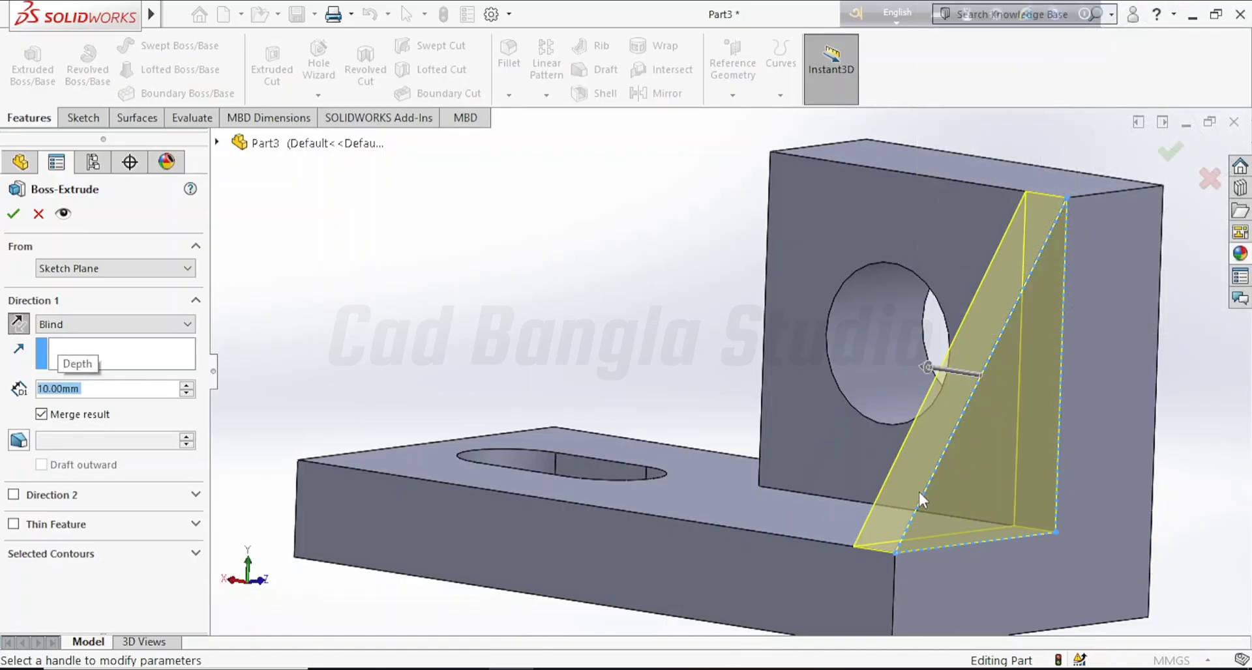
pyautogui.click(16, 215)
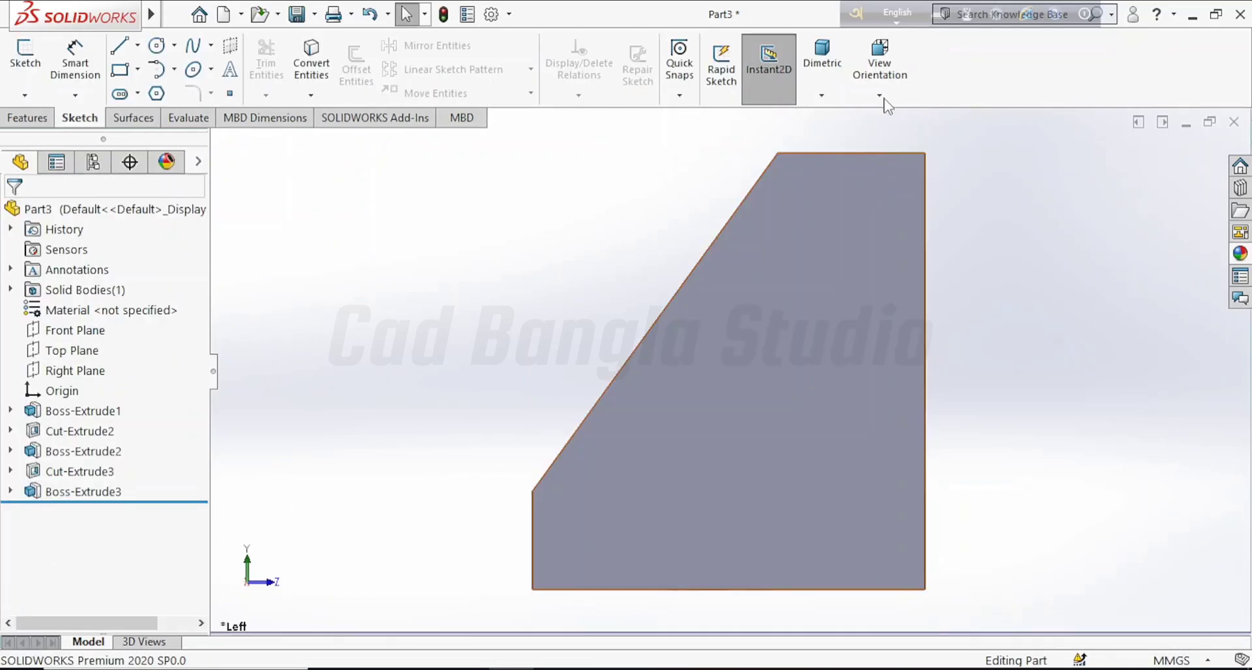
# Switch to the Right view and orbit around the finished bracket to examine its slot, hole and triangular rib.
pyautogui.click(883, 73)
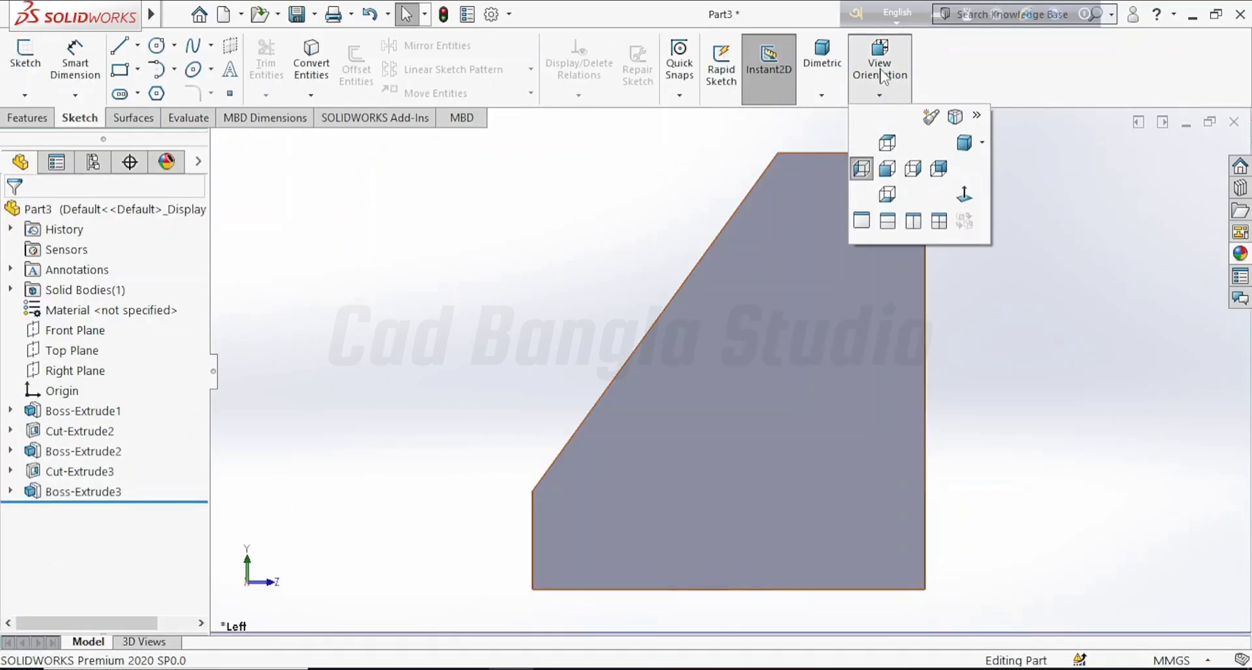
pyautogui.click(921, 170)
pyautogui.moveTo(964, 262); pyautogui.dragTo(908, 308, button='middle')
pyautogui.scroll(5, 908, 310)
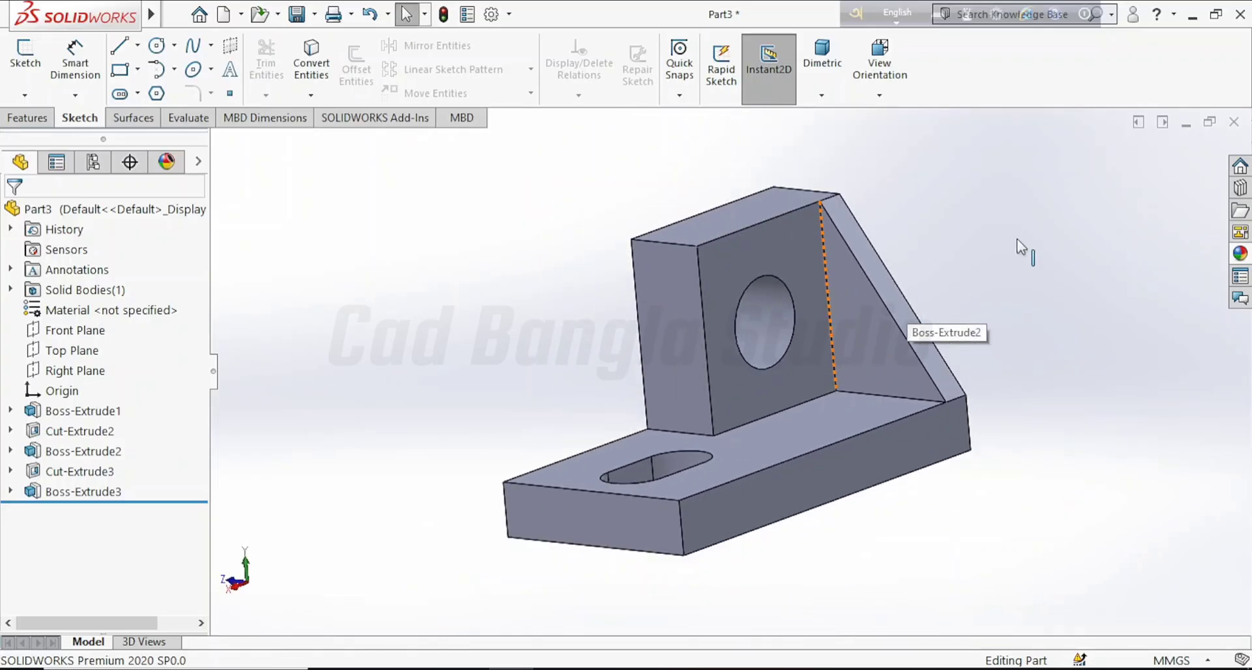
pyautogui.moveTo(1032, 248); pyautogui.dragTo(1021, 280, button='middle')
pyautogui.moveTo(441, 442); pyautogui.dragTo(453, 364, button='middle')
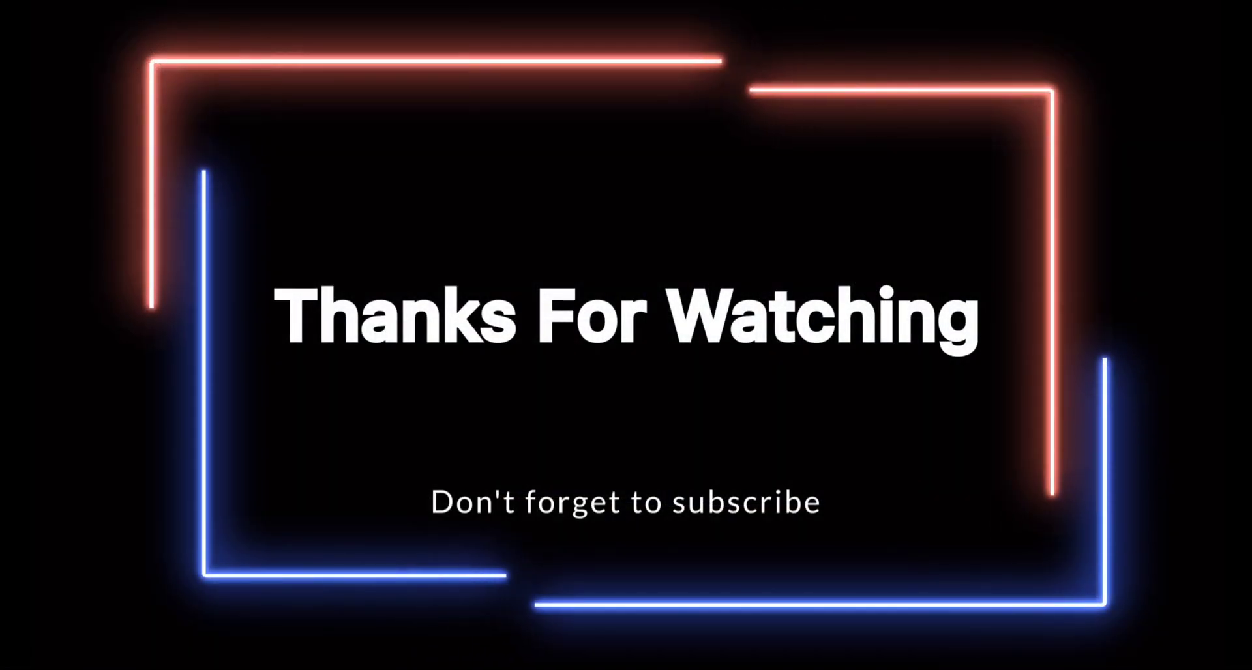